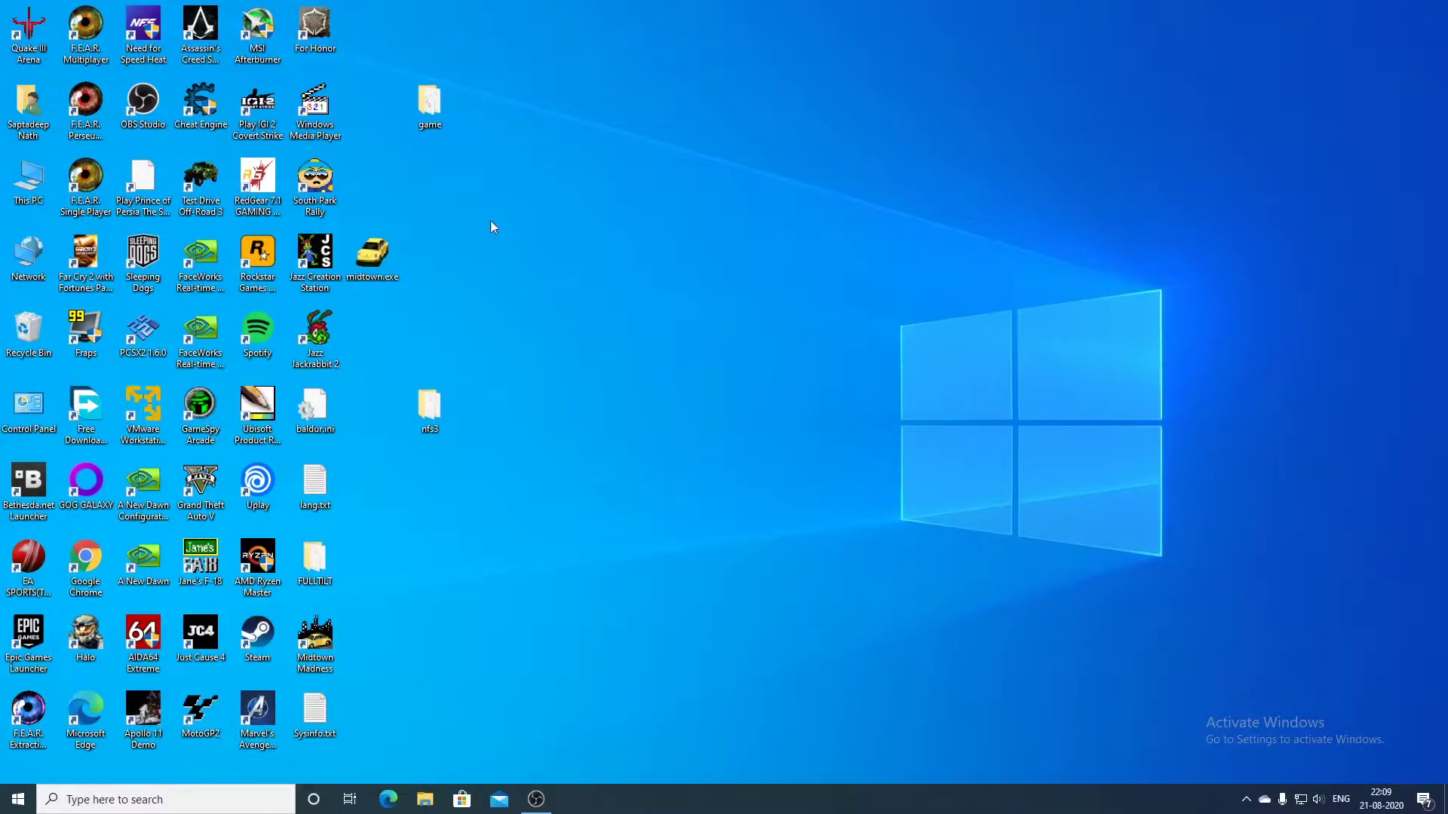
Step: Open the BD-ROM Drive (H:) MIDTOWN disc from This PC and run its SETUP.EXE
double_click(26, 177)
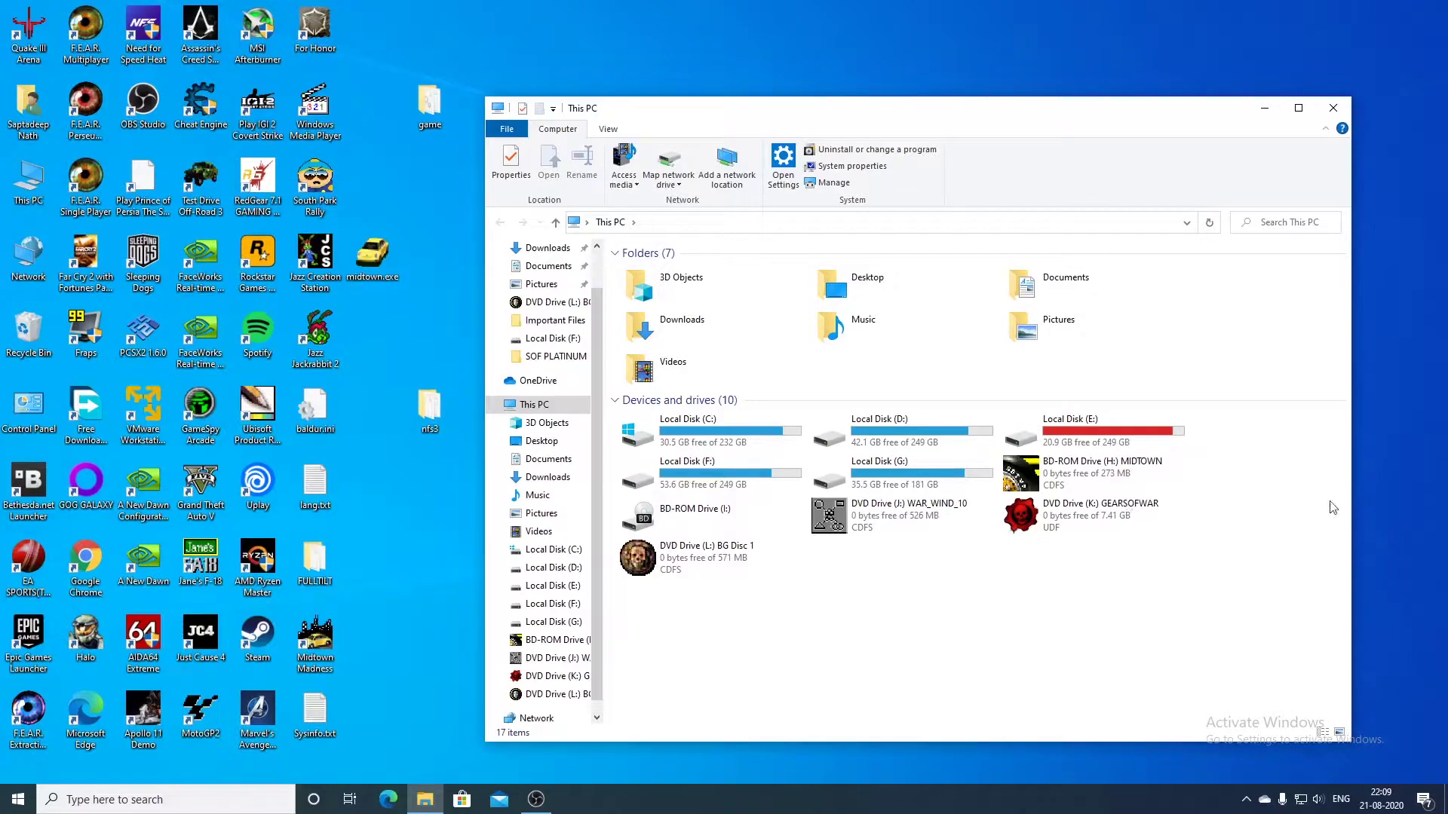
right_click(1062, 463)
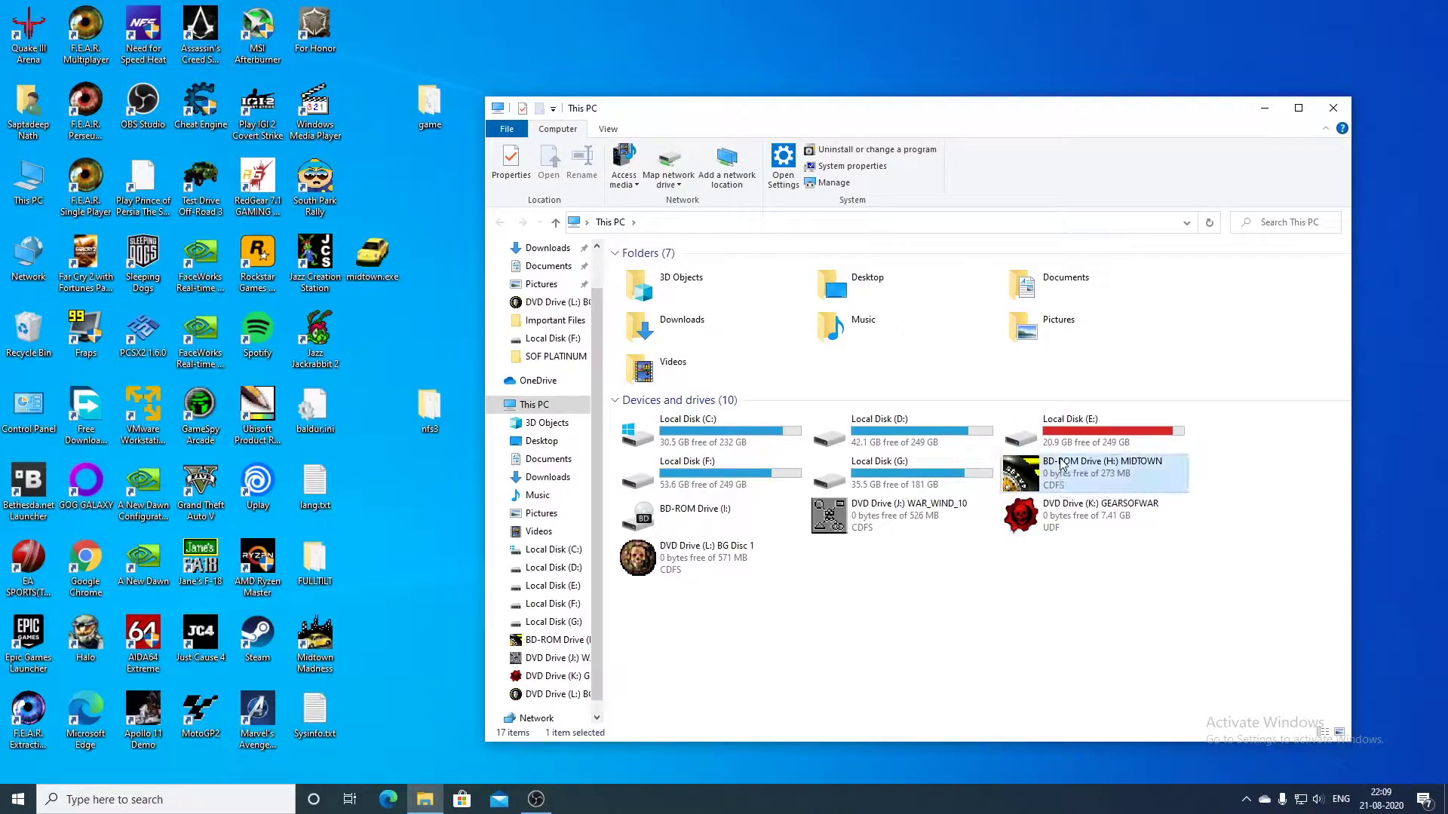
left_click(1095, 489)
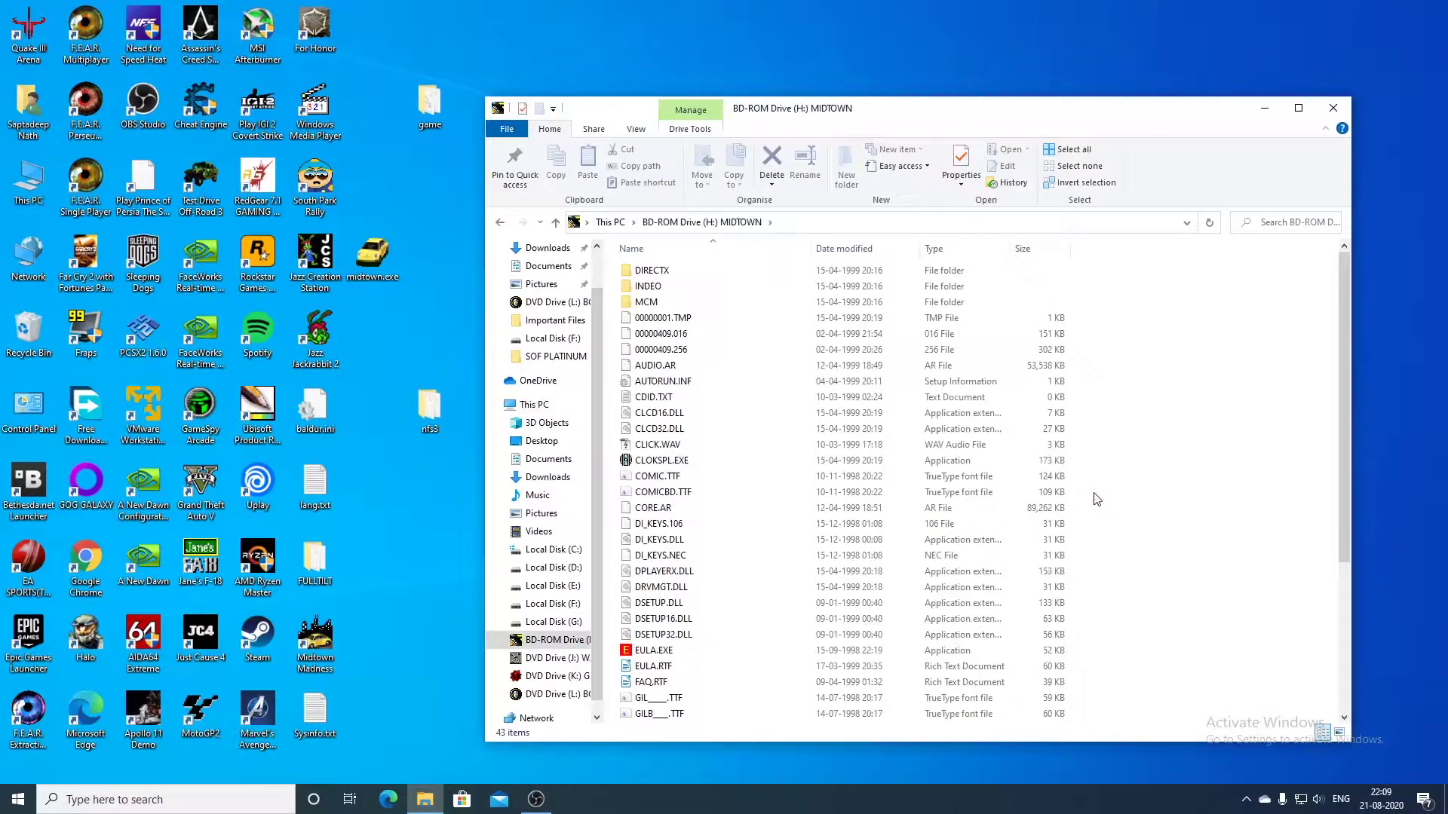
scroll(1095, 498, "down", 5)
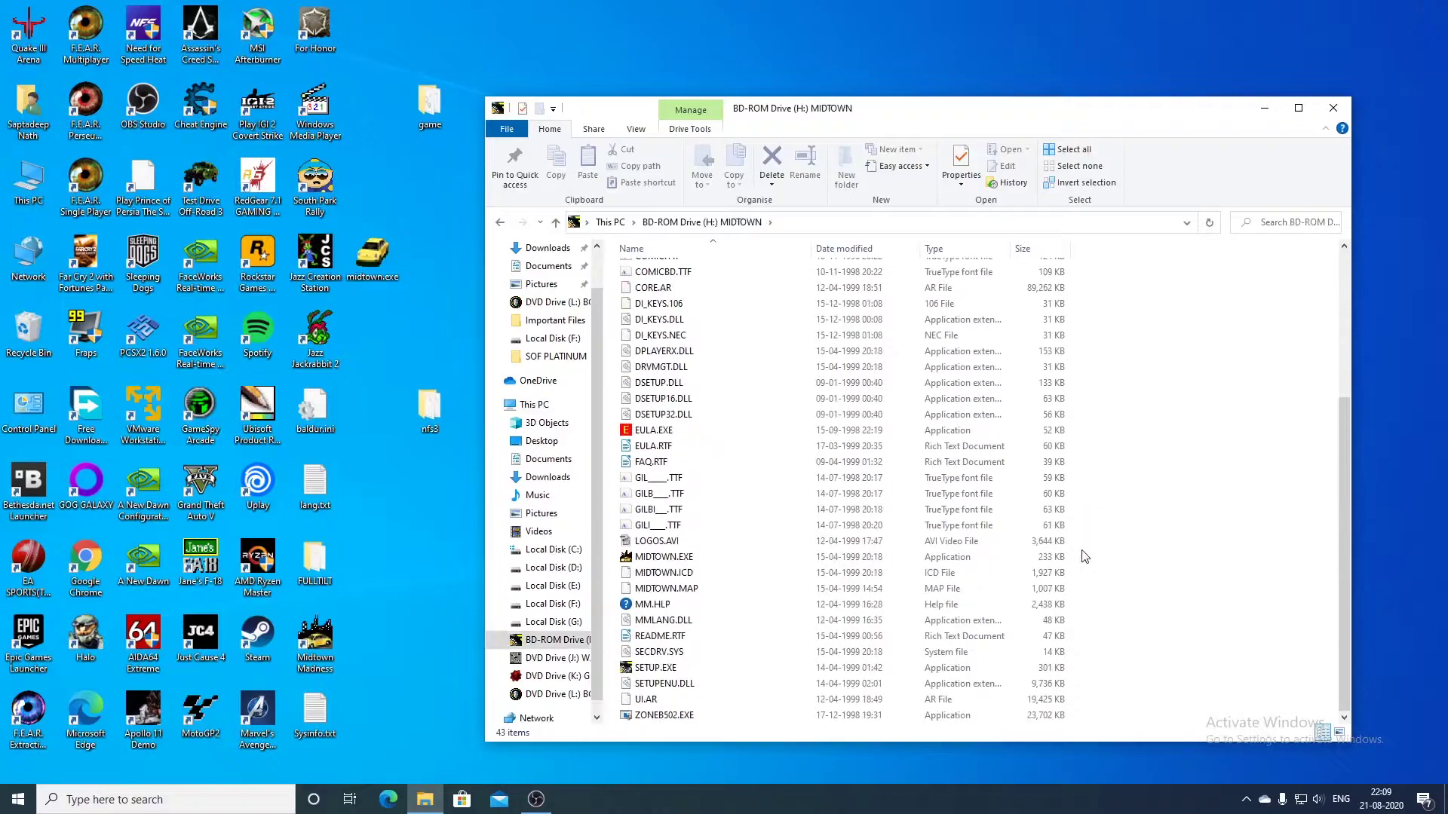
double_click(661, 669)
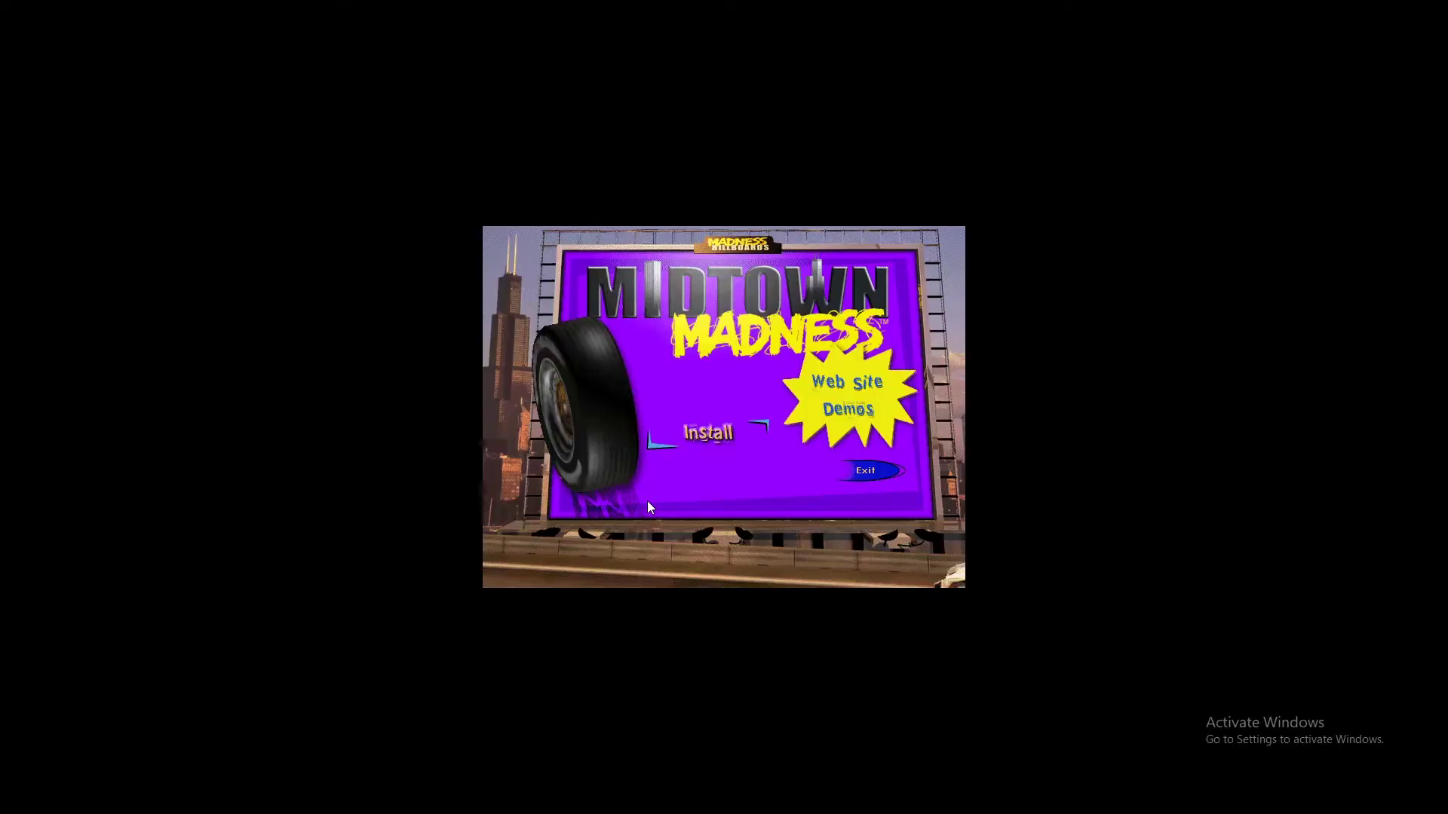
Step: Install Midtown Madness Complete to the default path, creating the folder and a desktop shortcut
left_click(701, 438)
left_click(871, 441)
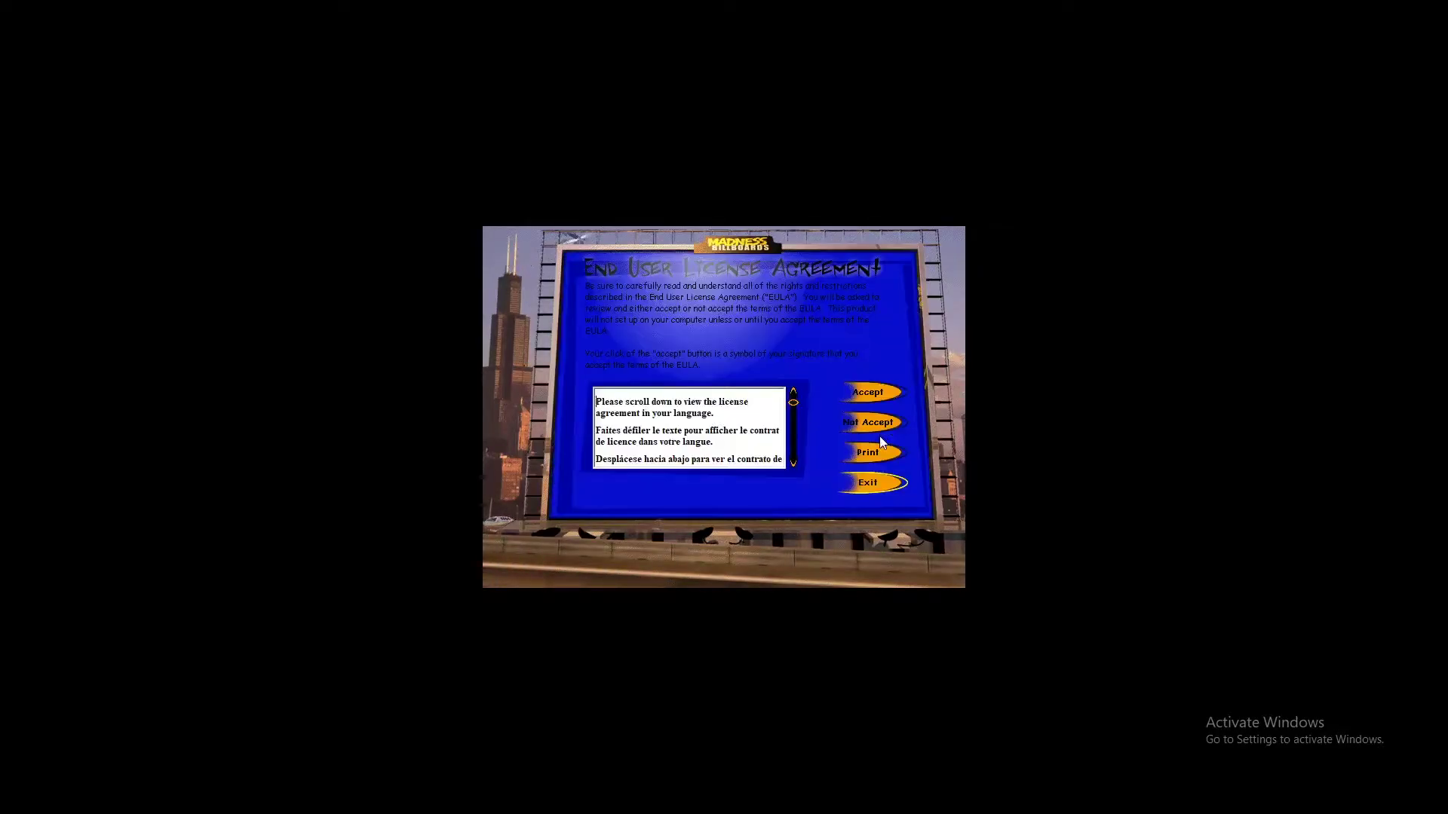
left_click(860, 393)
left_click(852, 441)
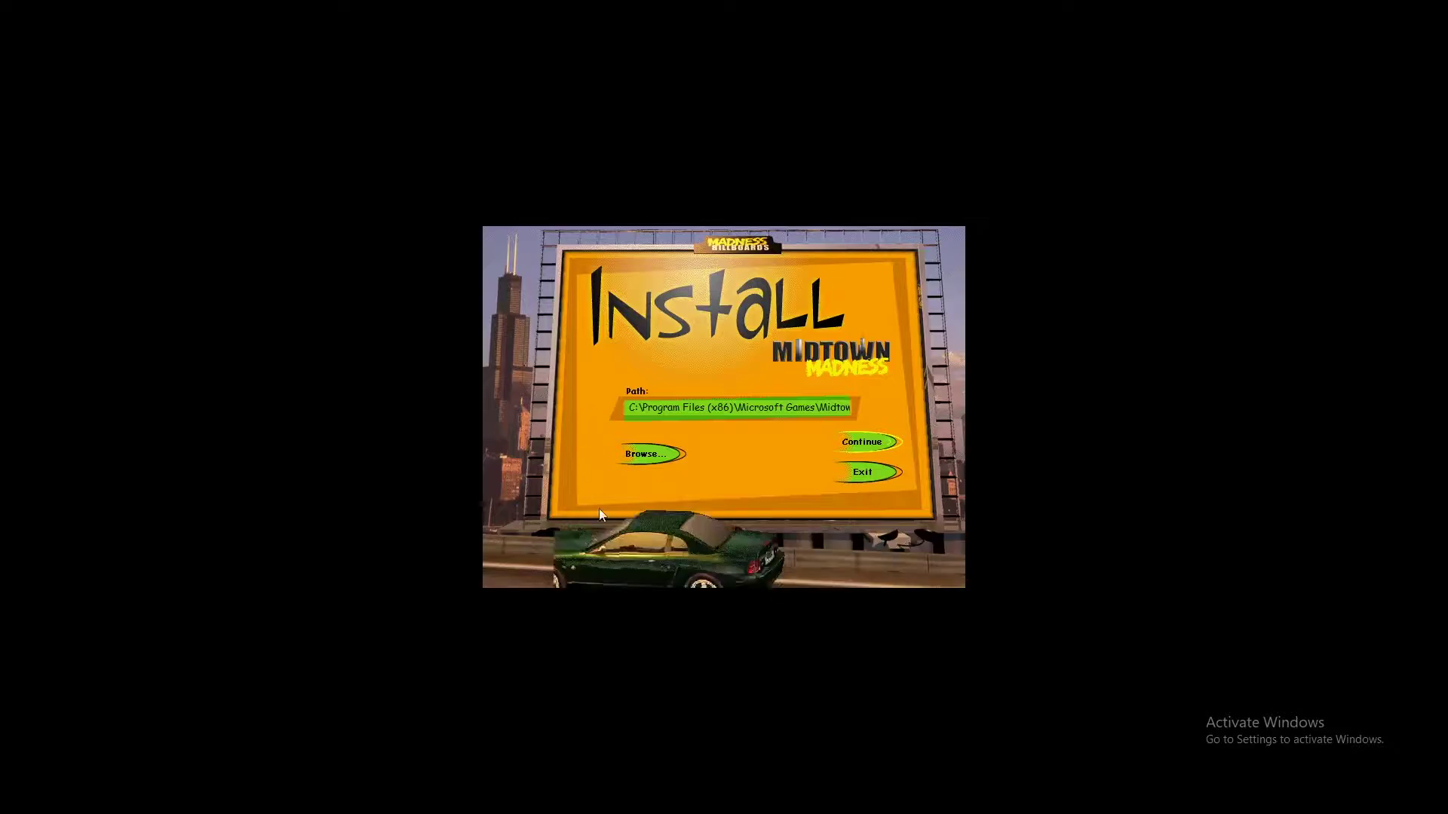
left_click(866, 442)
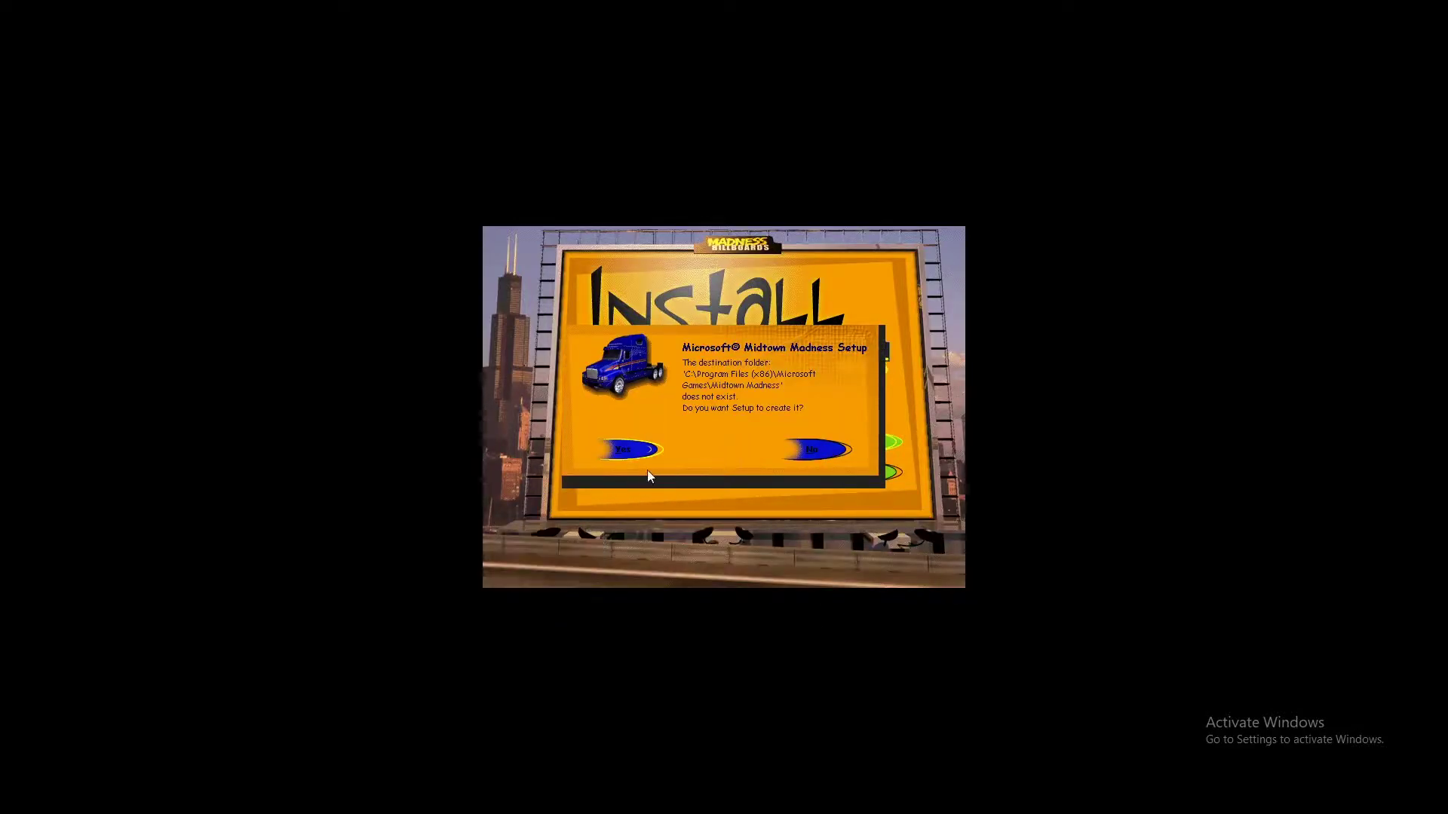
left_click(629, 450)
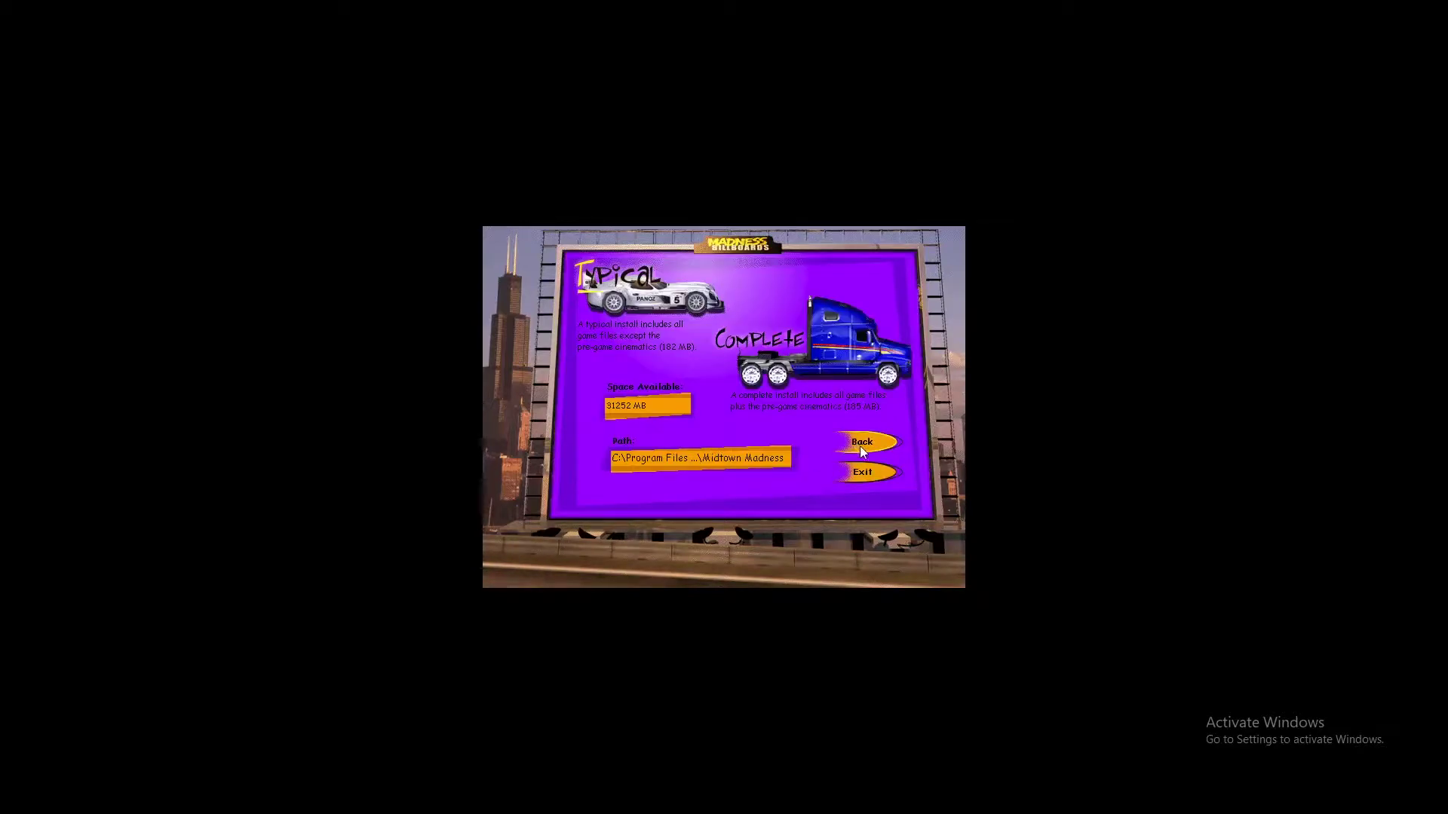
left_click(817, 347)
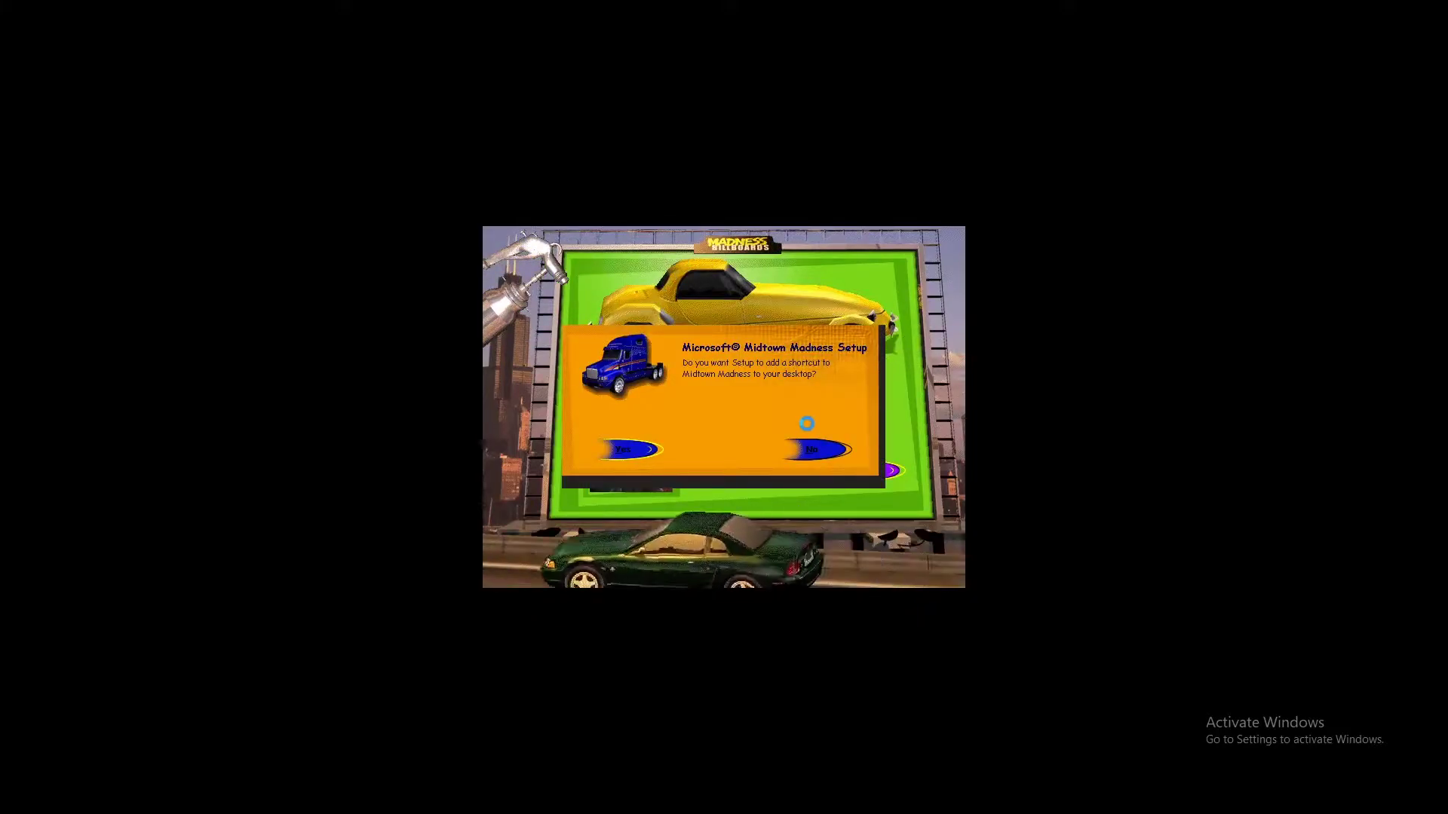
left_click(634, 453)
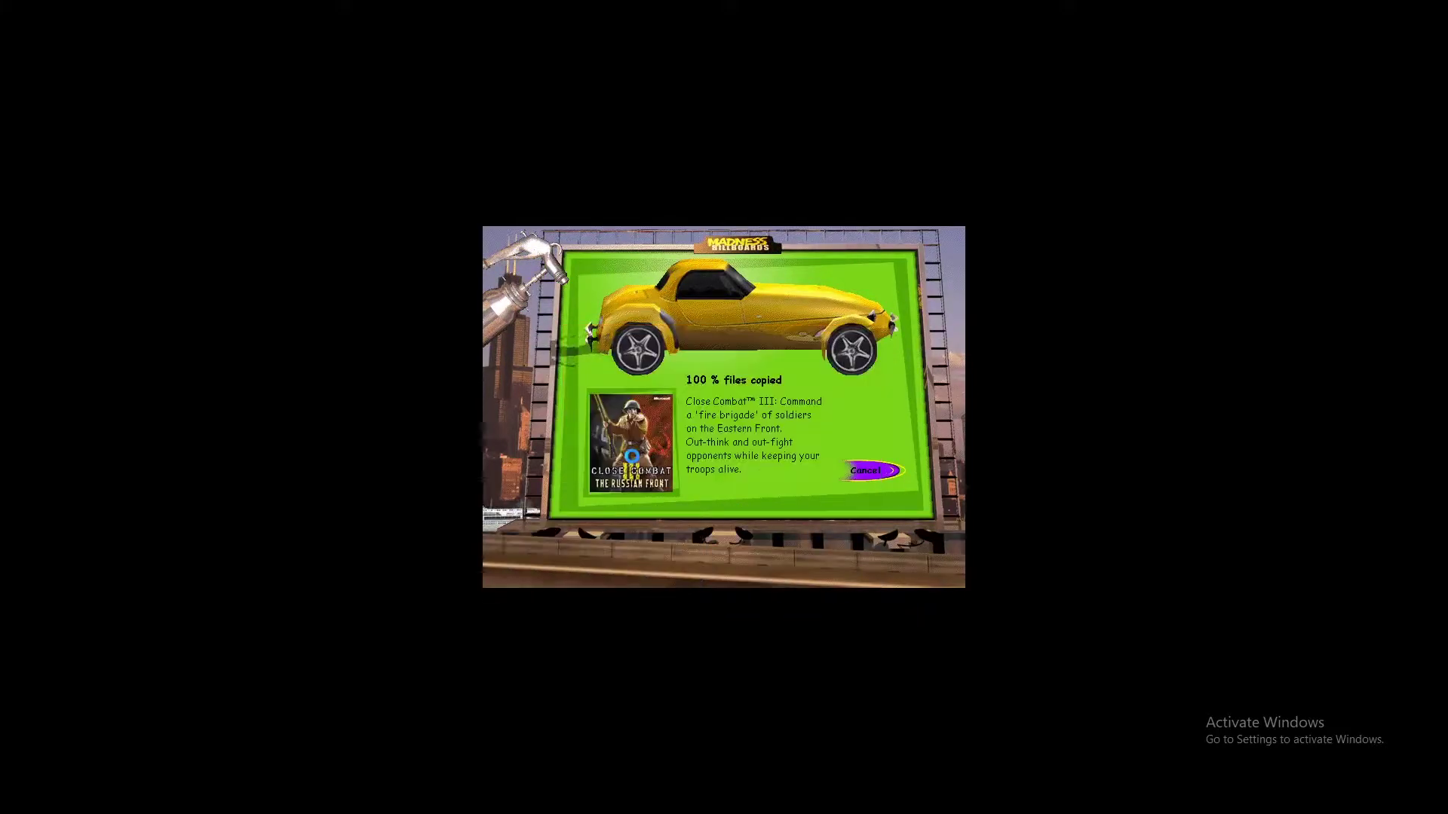
left_click(866, 472)
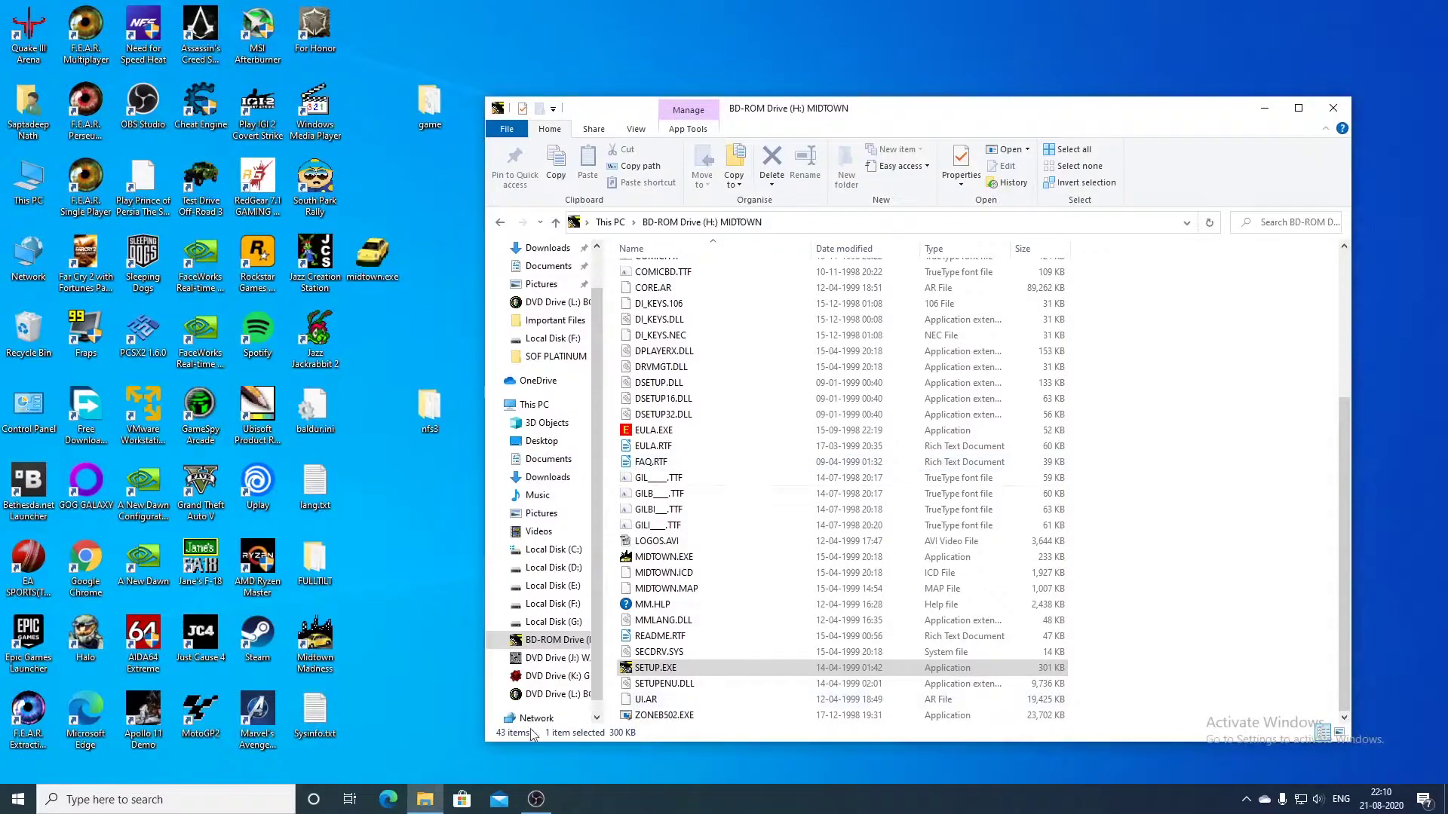
left_click(361, 649)
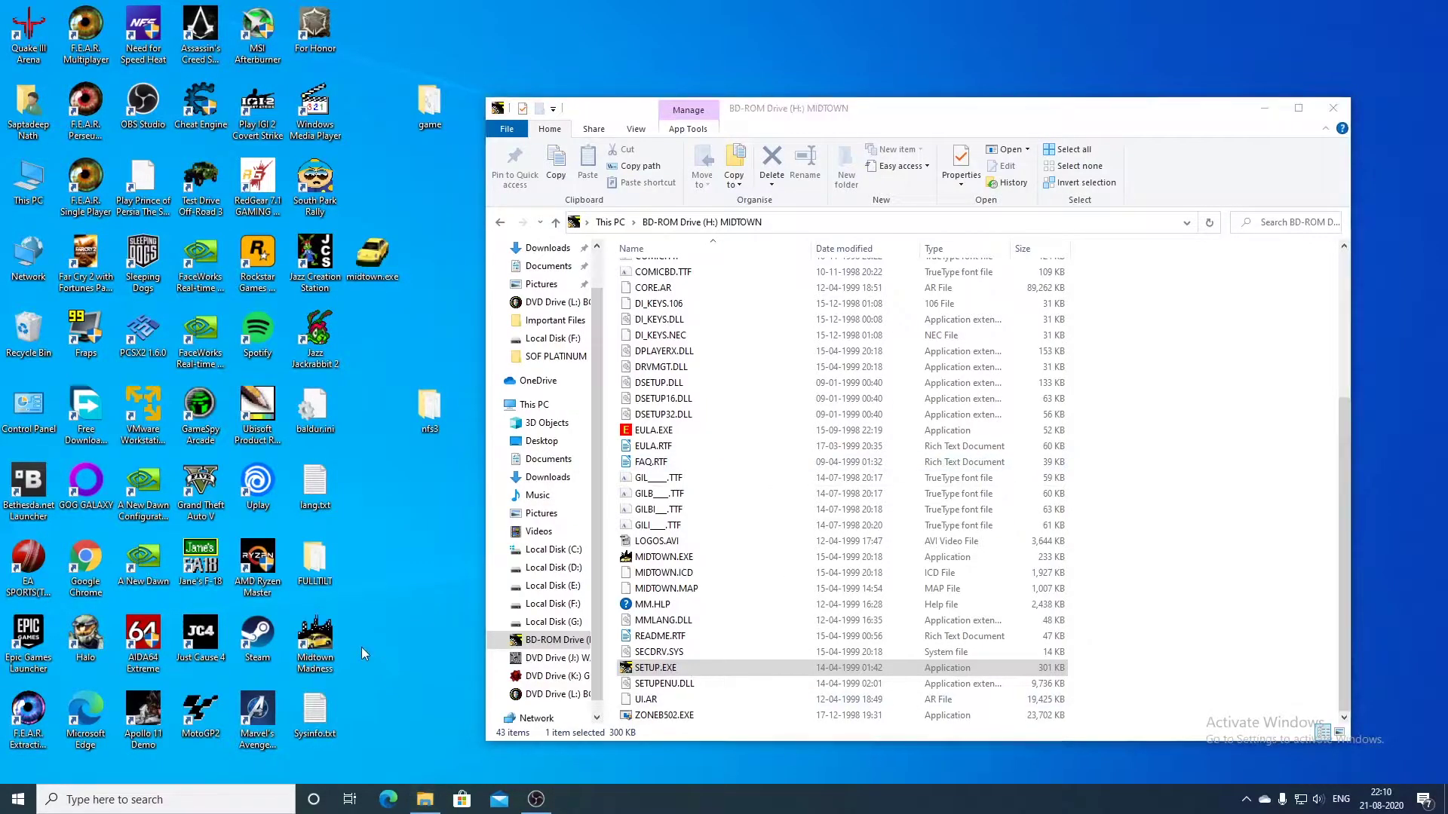
double_click(293, 645)
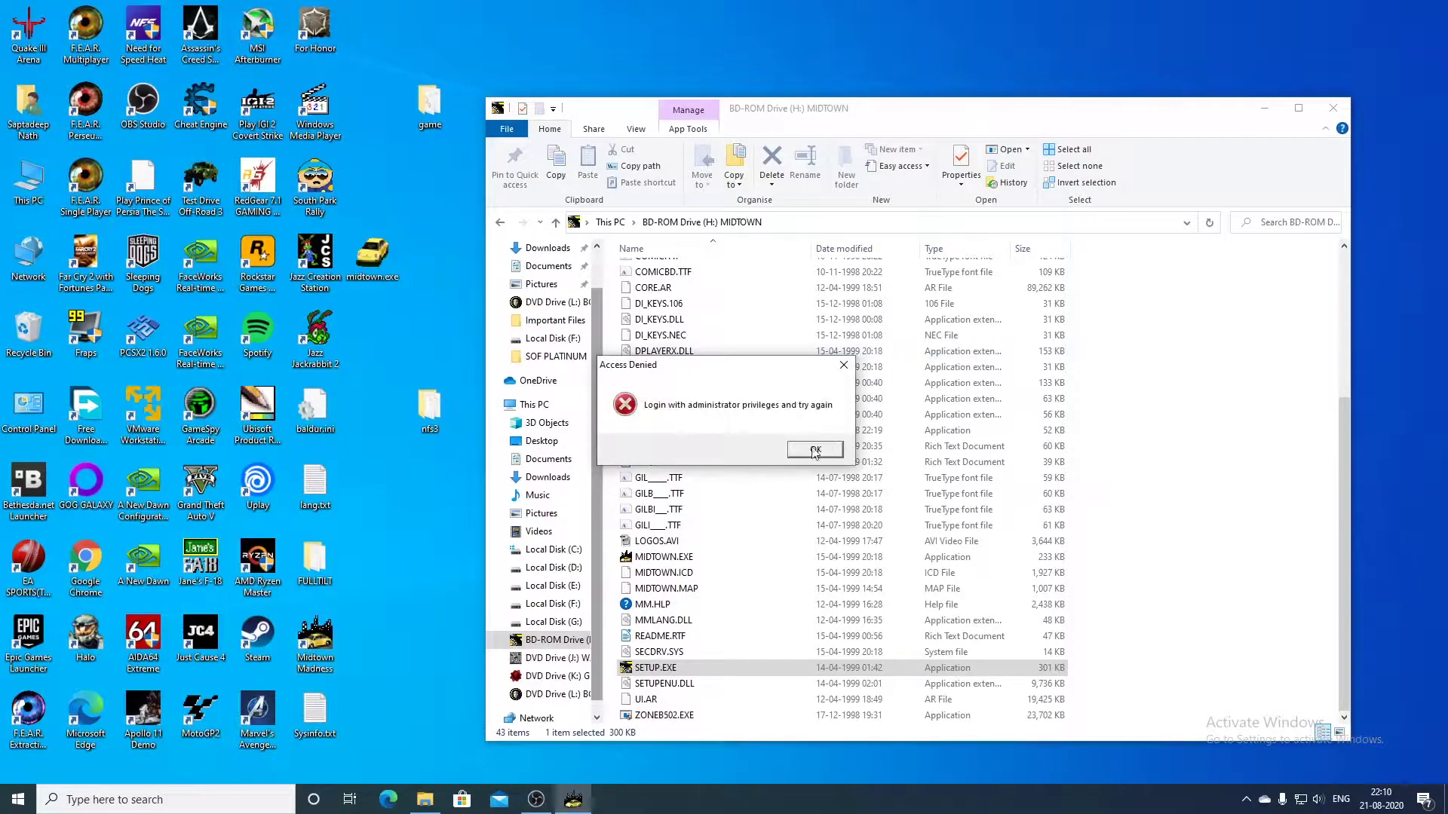
left_click(813, 449)
left_click_drag(780, 114, 766, 70)
left_click(323, 663)
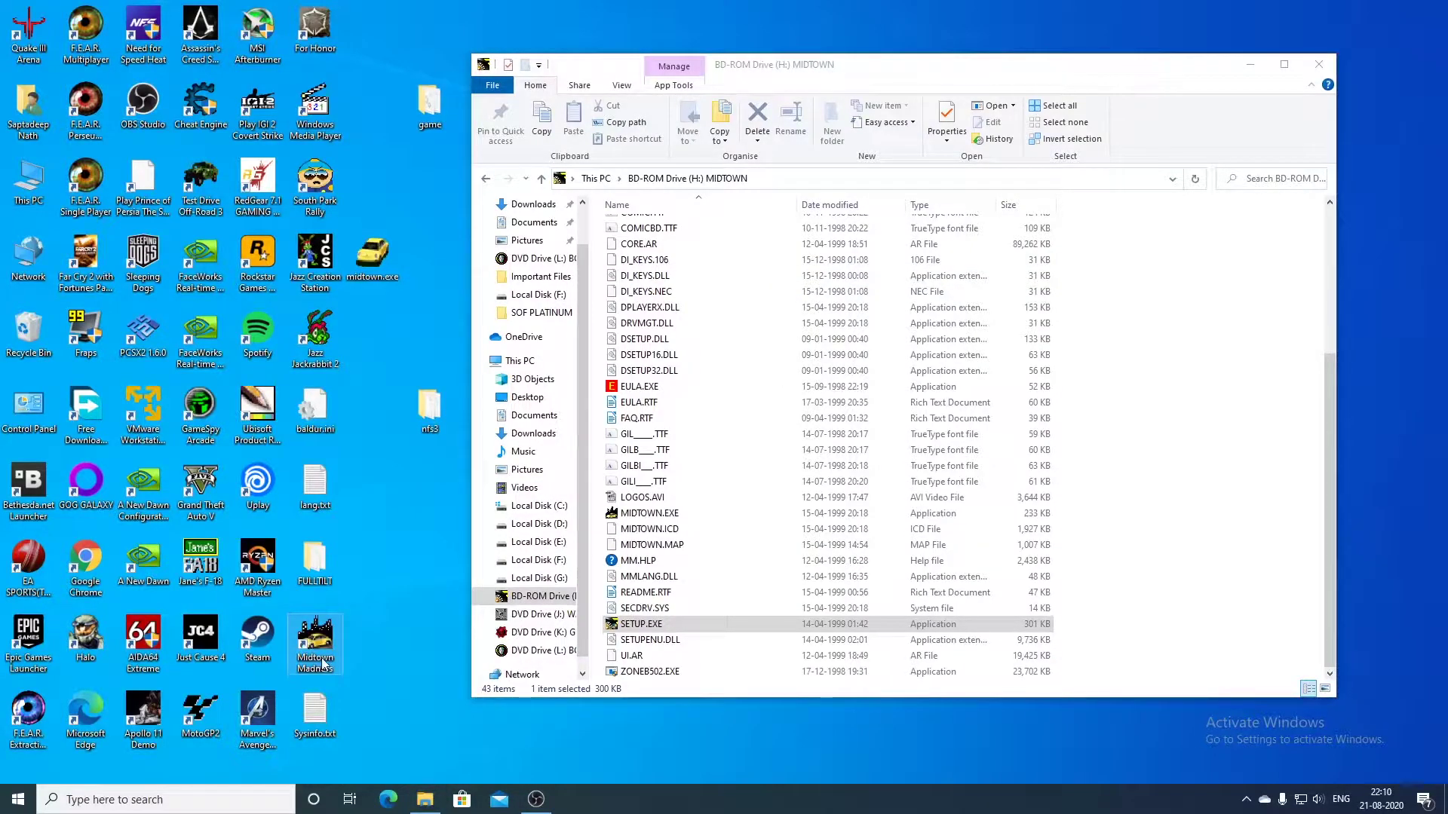
left_click(391, 642)
left_click(1246, 798)
Step: Run mmpat.exe from Free Download Manager, accepting the license and declining the DirectPlay update
left_click(1241, 745)
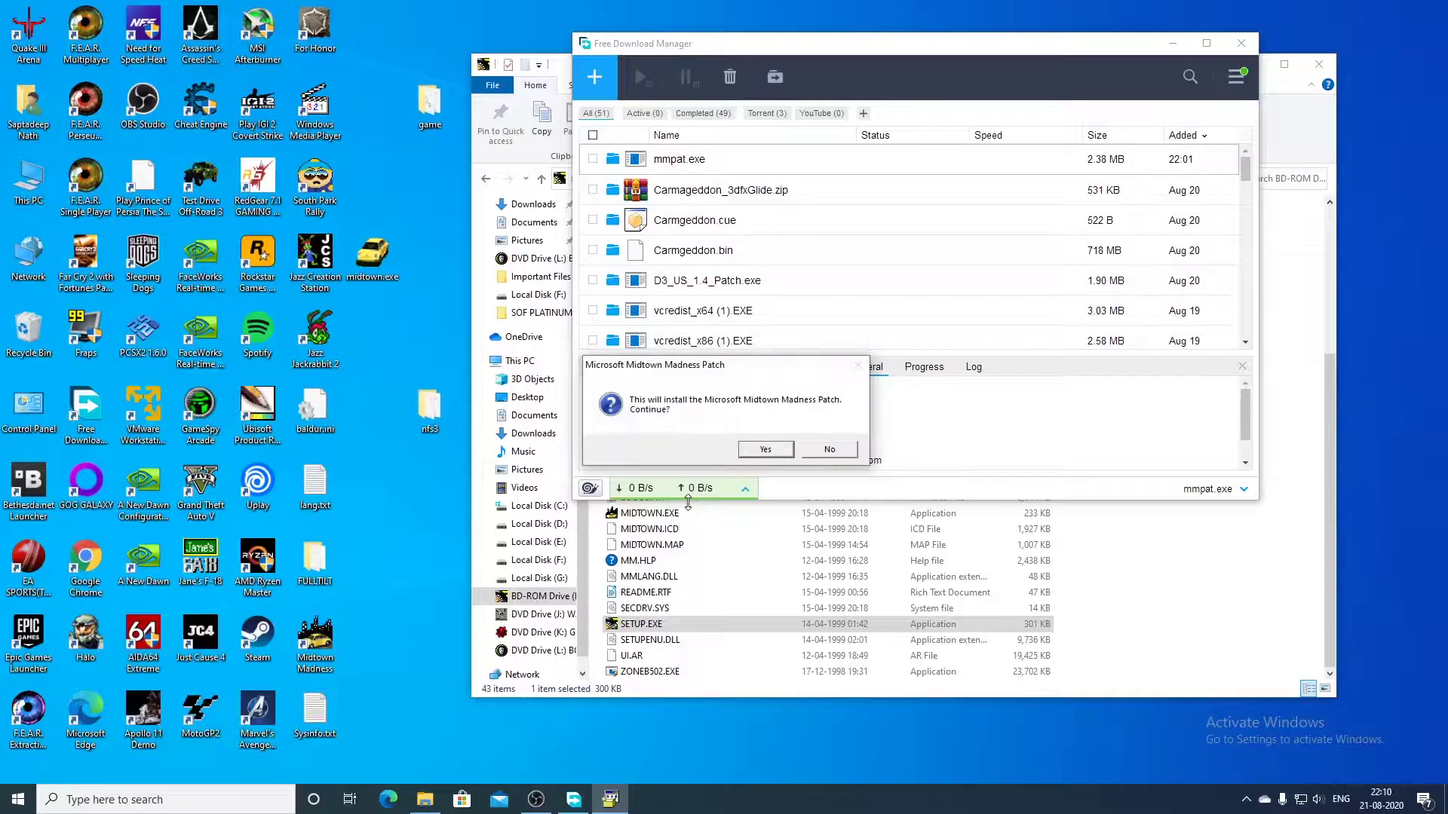
left_click(757, 488)
left_click(763, 525)
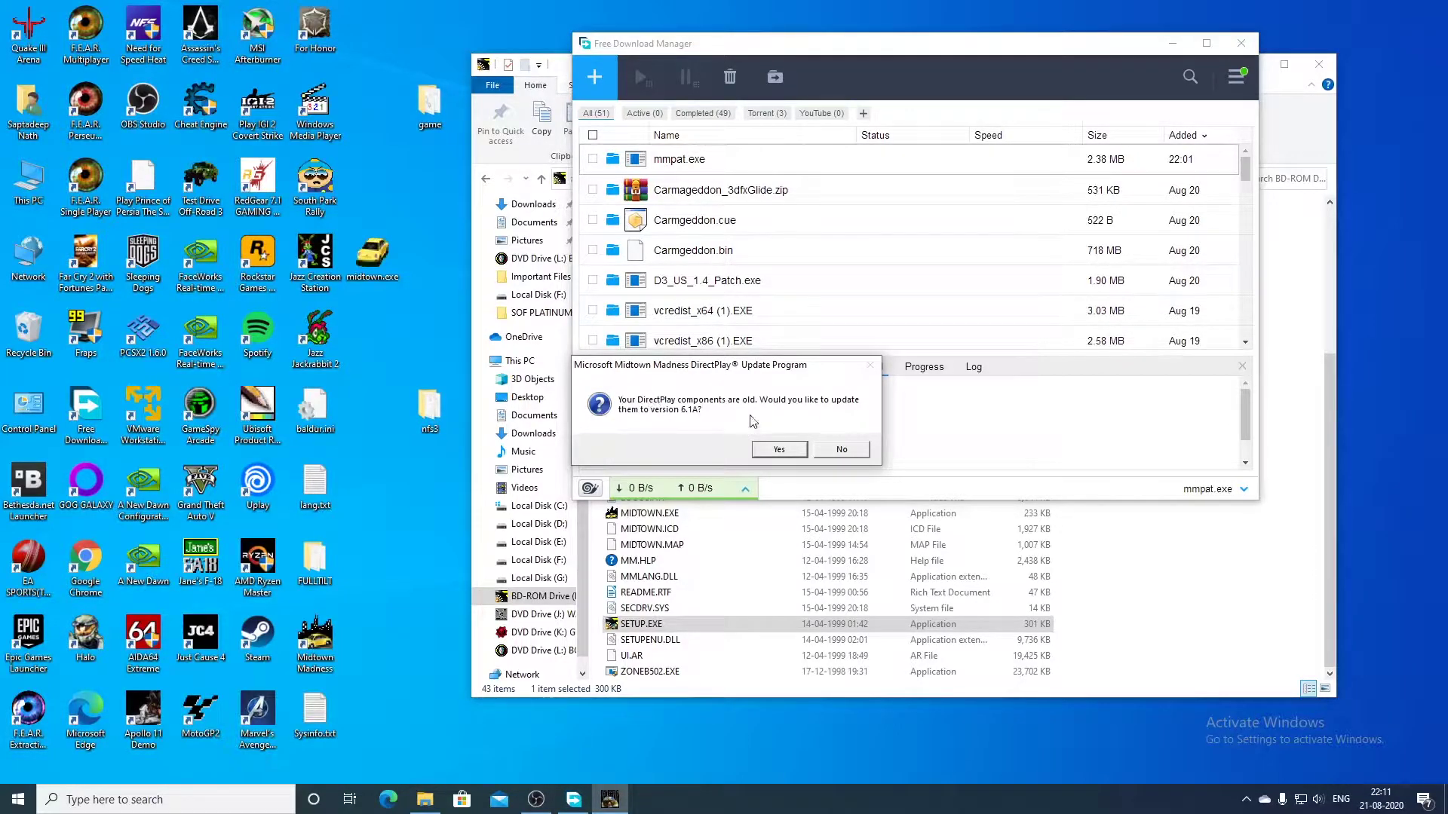
left_click(840, 451)
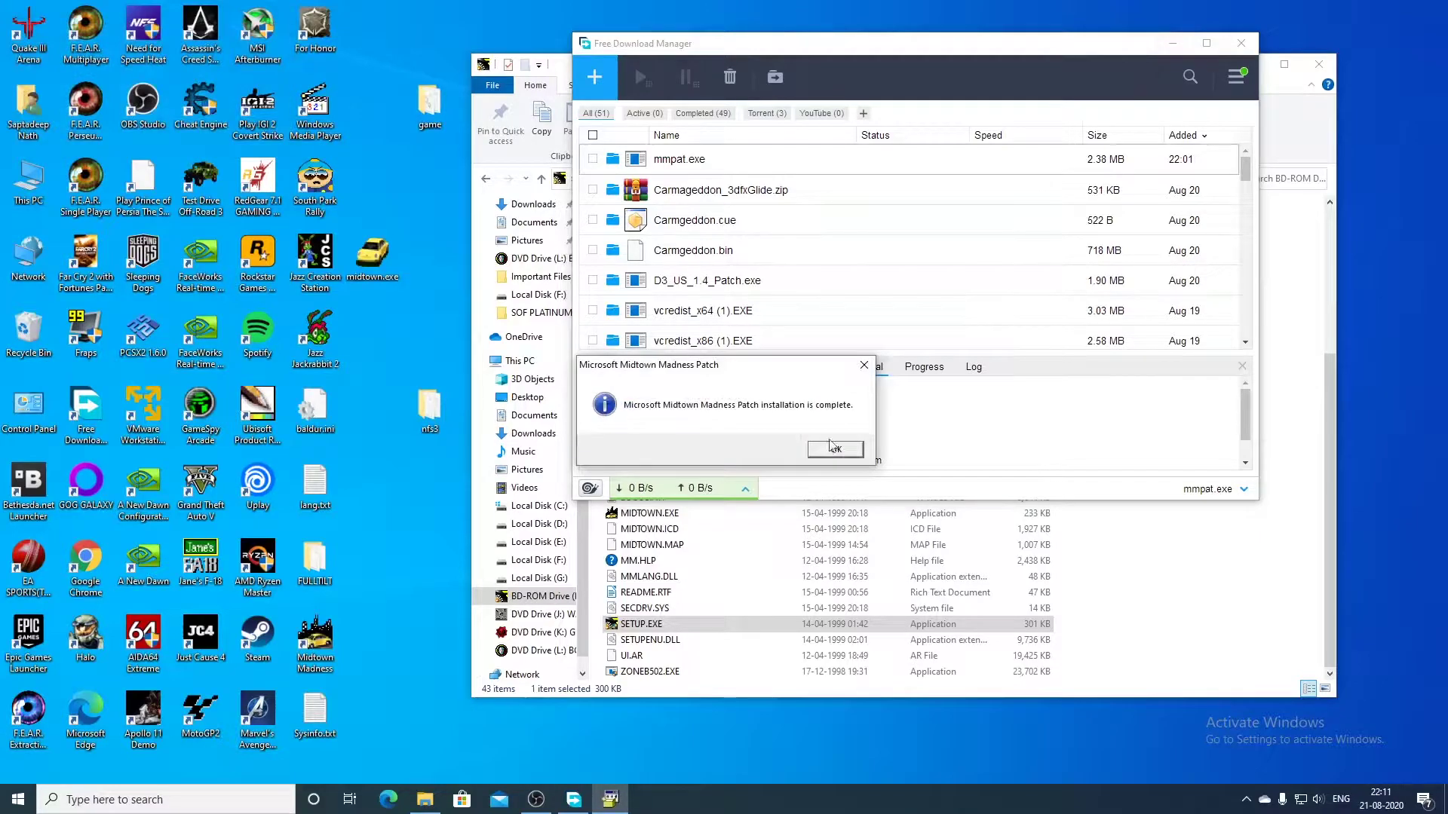
key("Return")
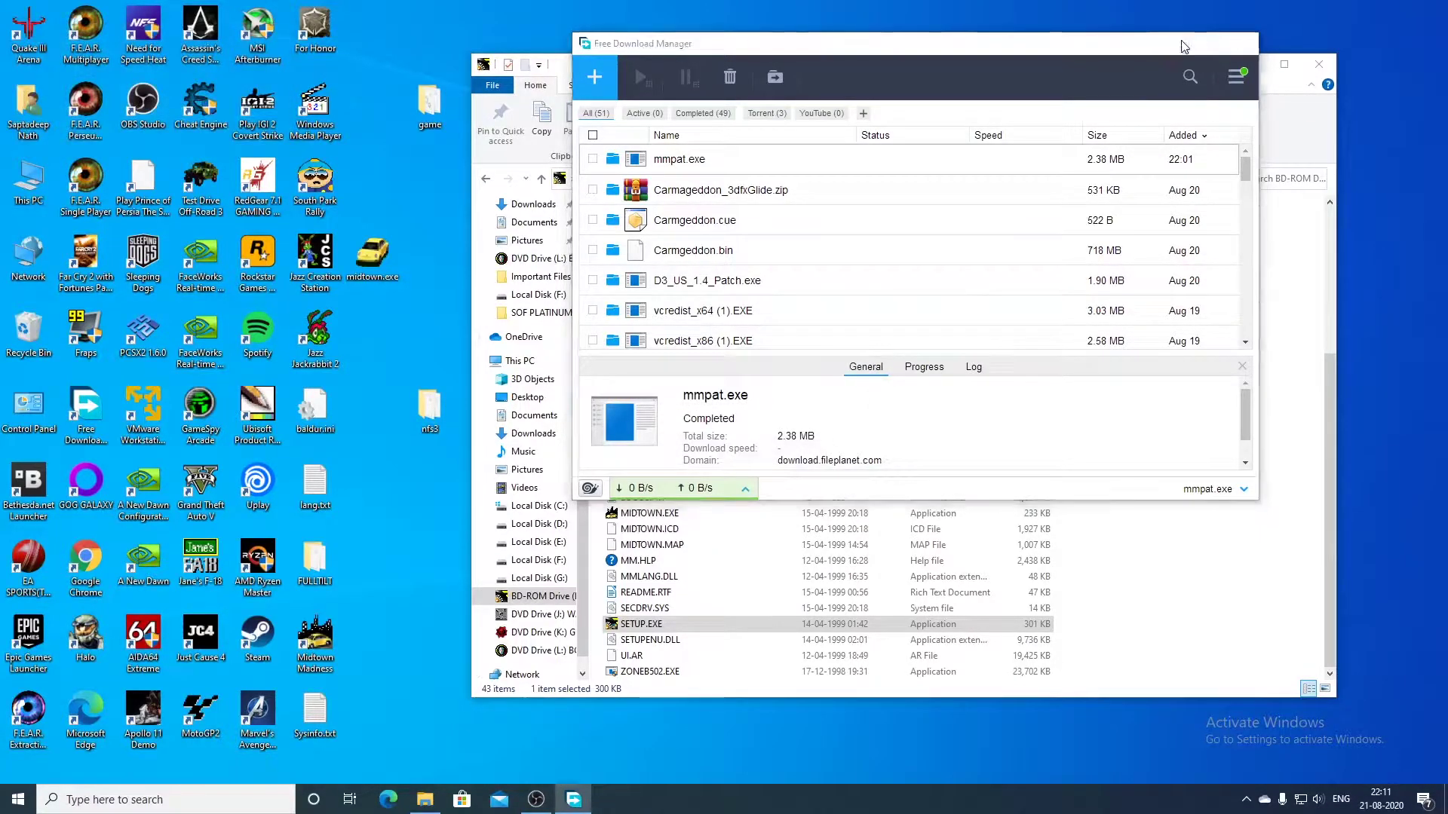
left_click(1172, 43)
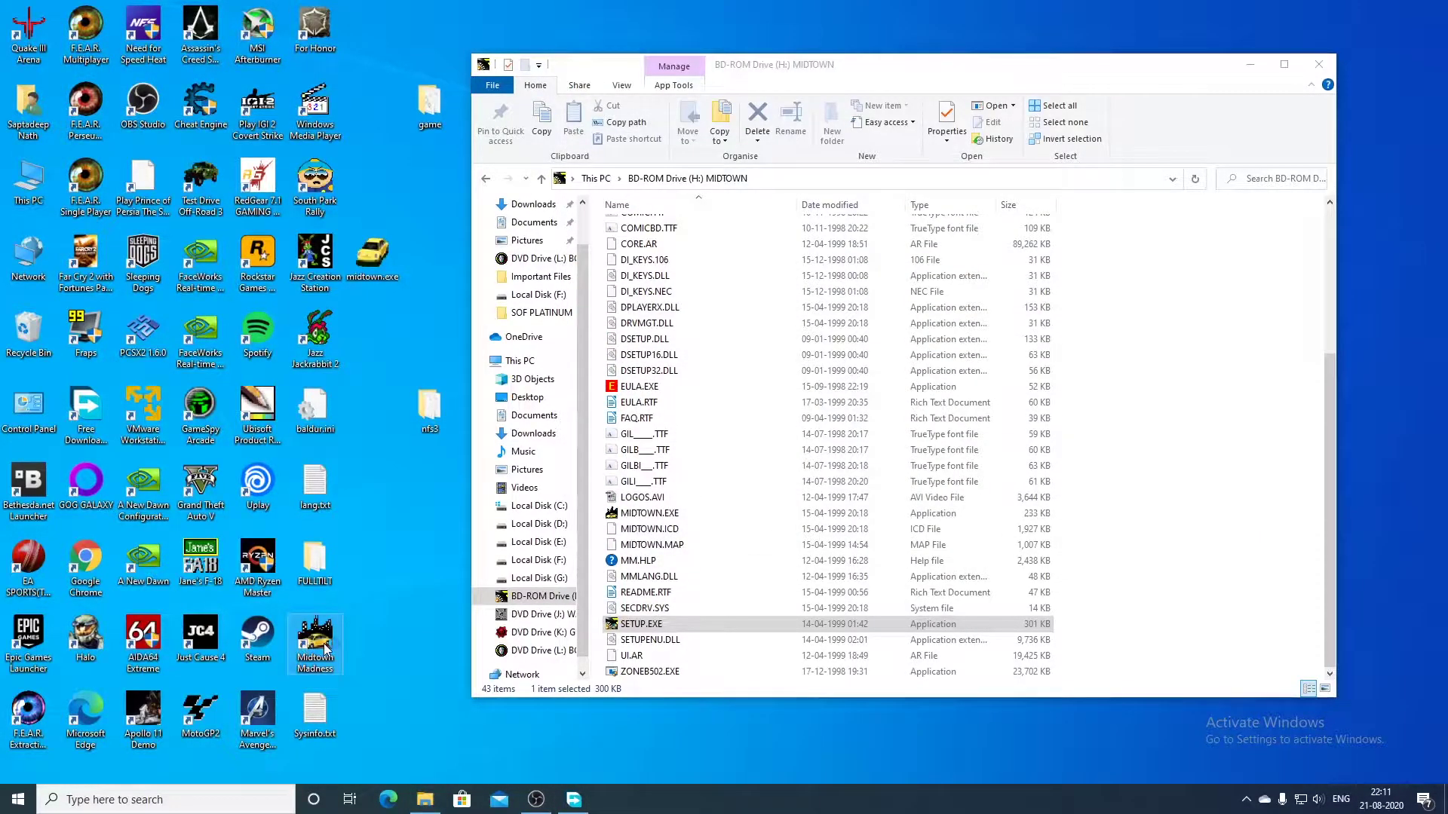
Step: After the game shortcut fails with an administrator error, copy midtown.exe from the desktop
double_click(329, 676)
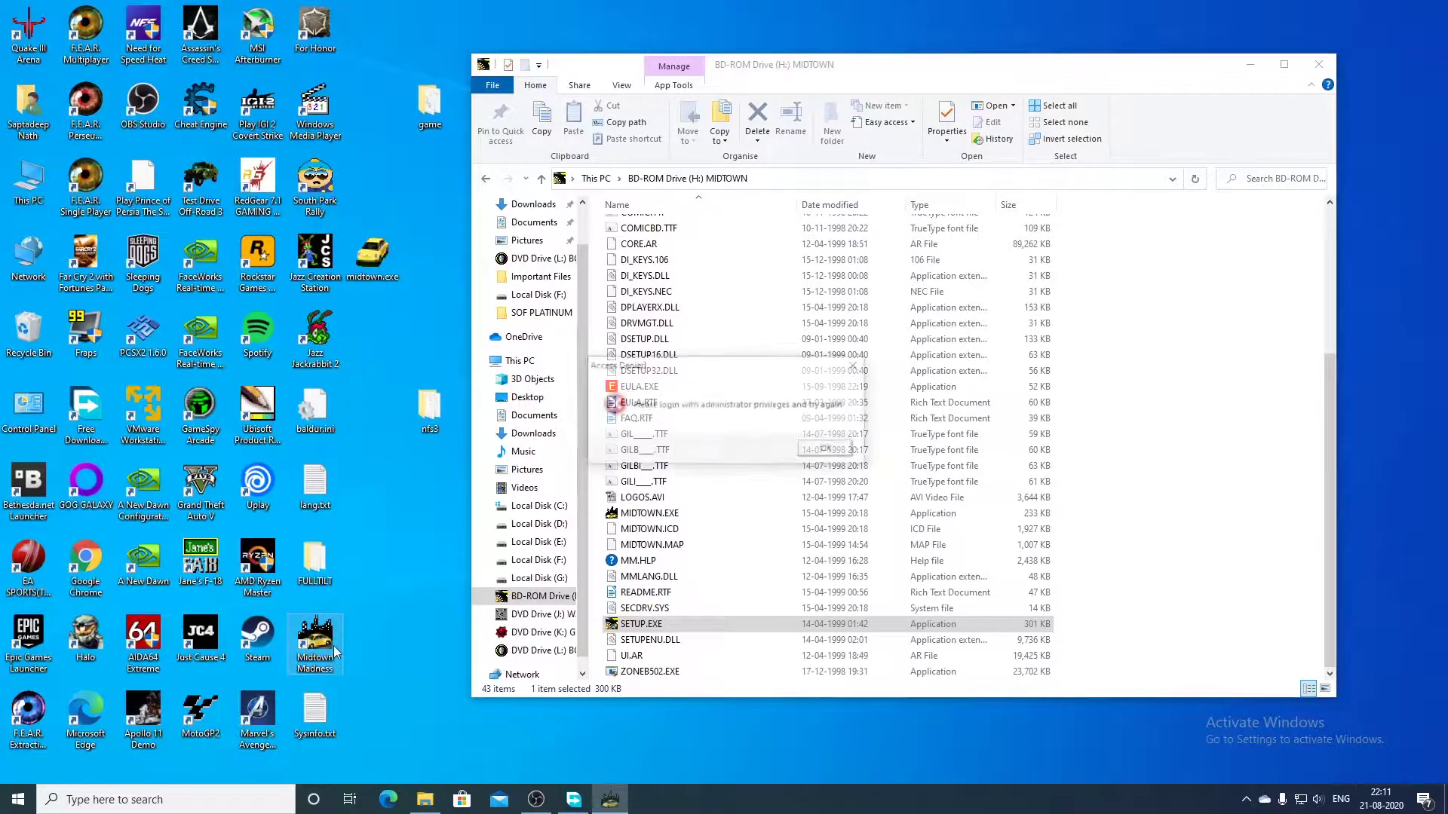
key("Return")
left_click(389, 259)
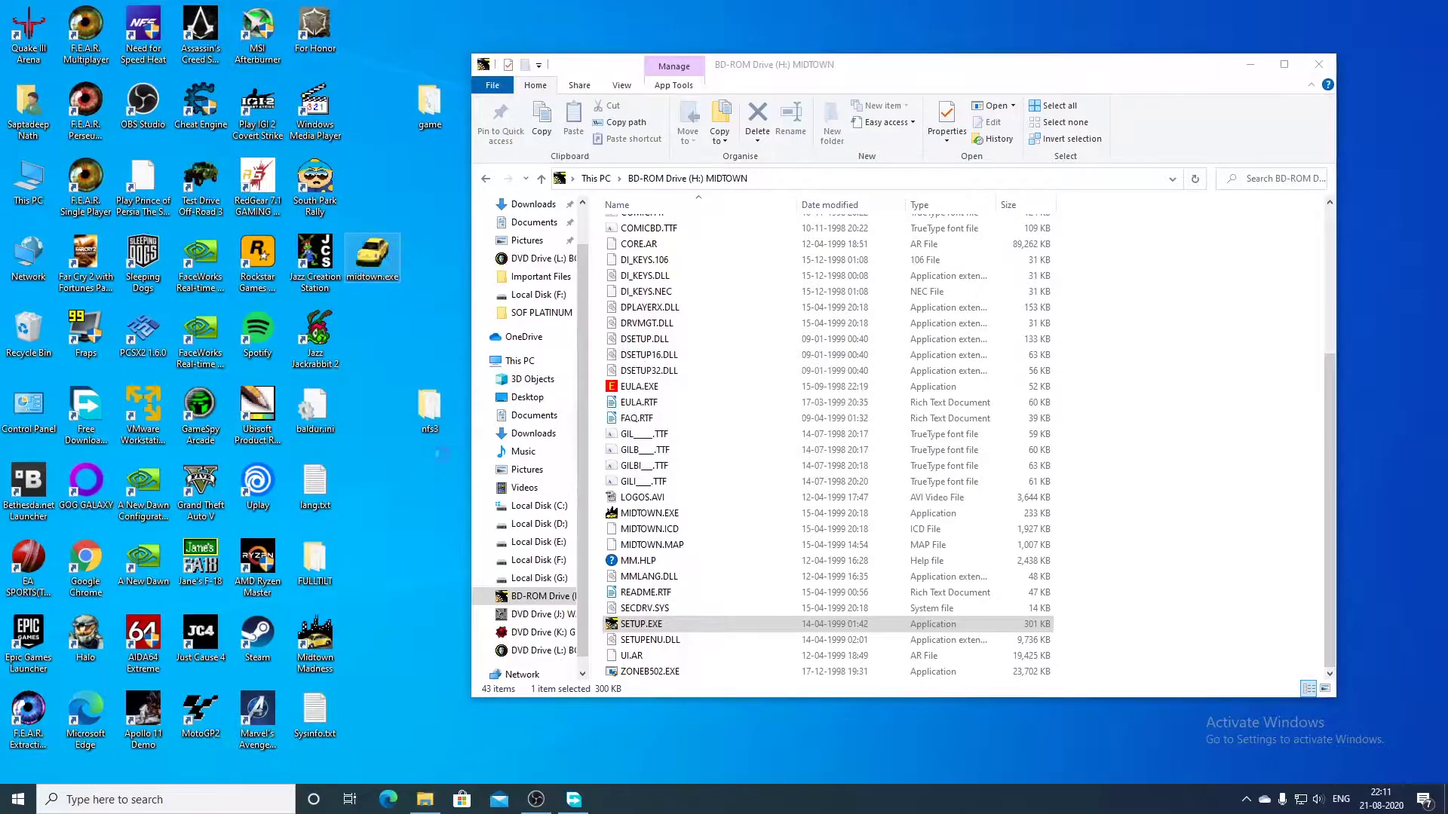
right_click(389, 256)
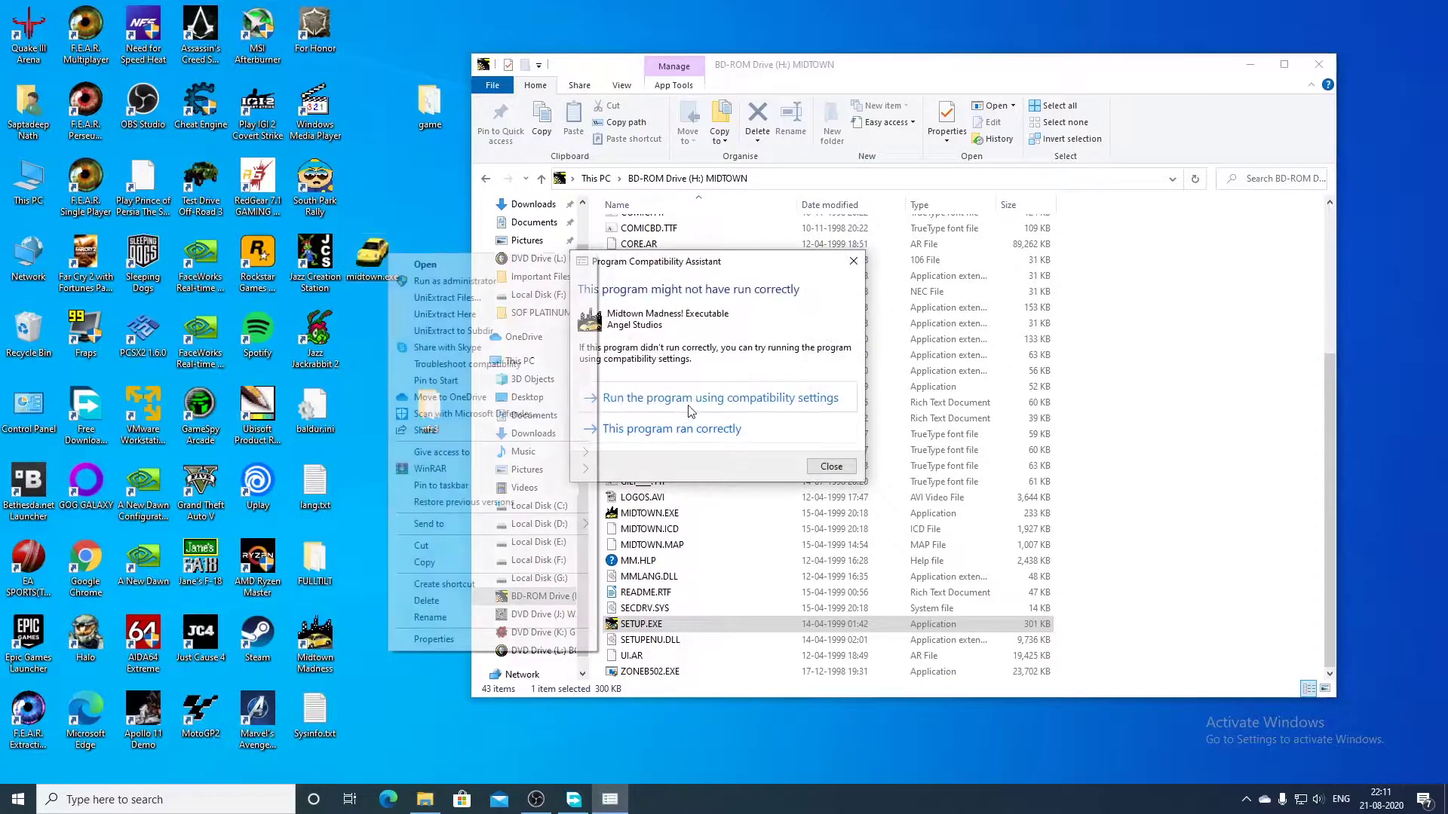
left_click(436, 567)
Step: Paste midtown.exe into the Midtown Madness install folder, replacing the existing file with admin permission
right_click(326, 666)
left_click(370, 652)
left_click(386, 642)
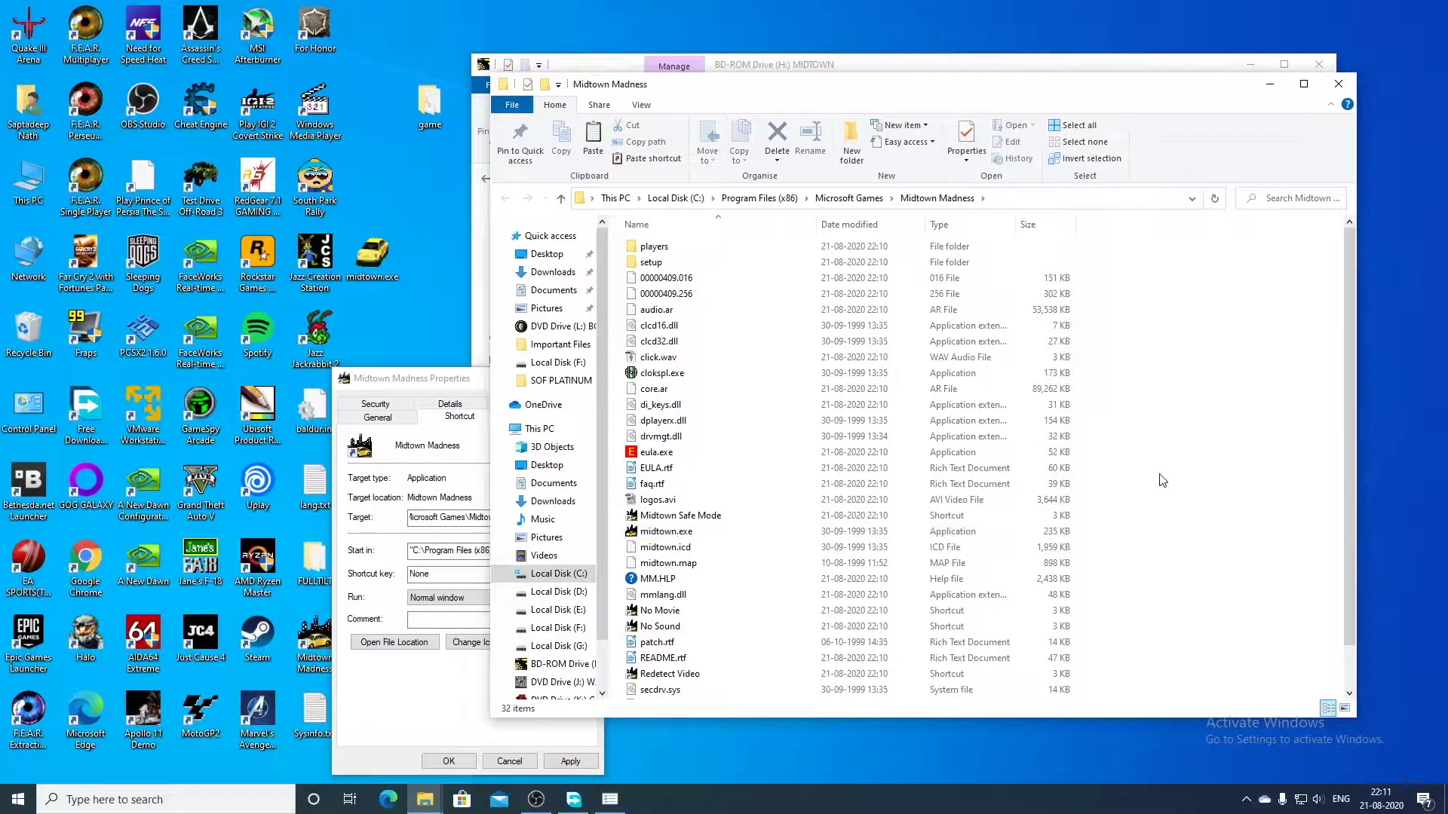
key("ctrl+v")
left_click(761, 278)
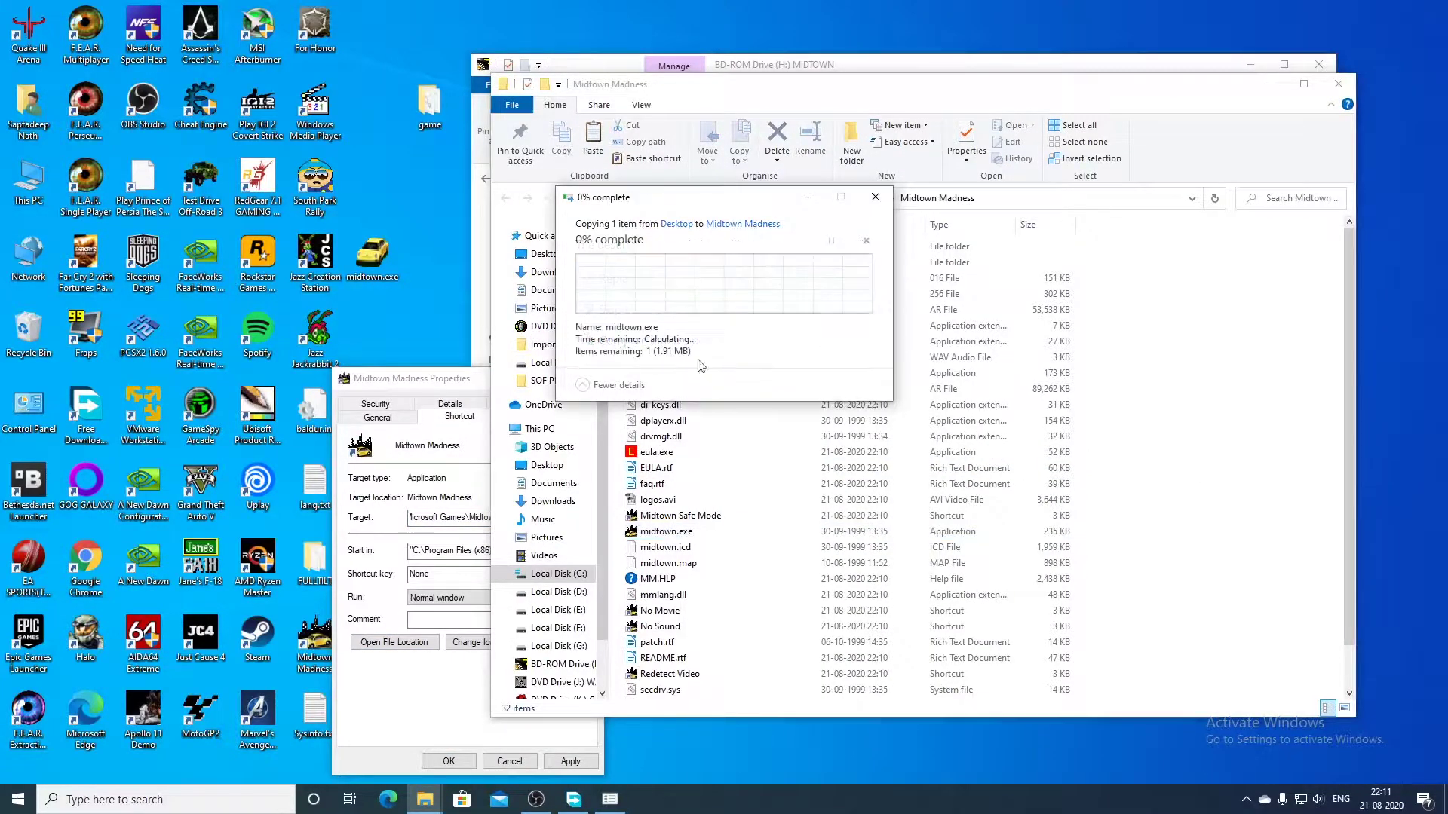
left_click(684, 298)
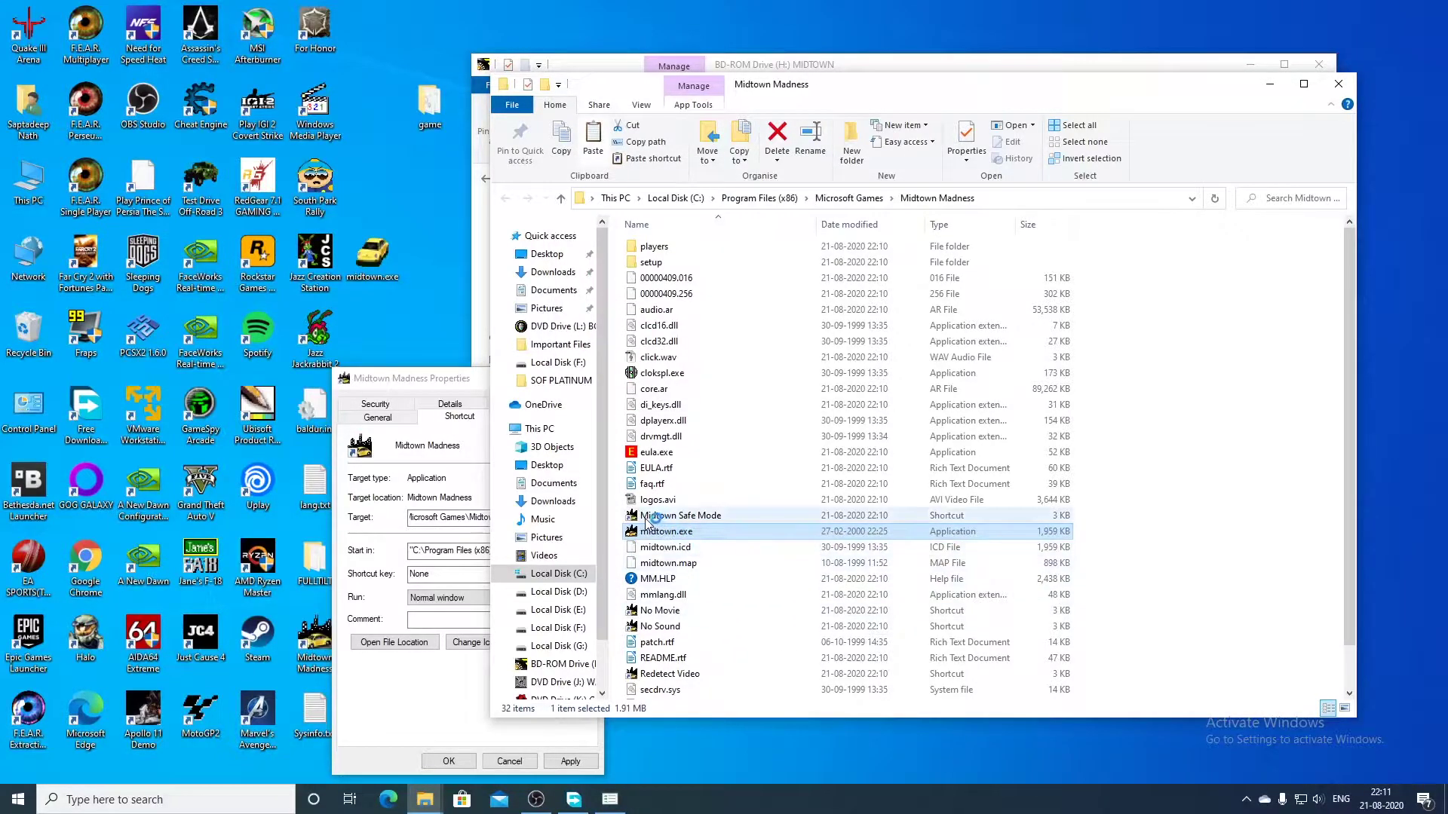
Step: Open Task Manager from the taskbar menu
scroll(739, 679, "down", 1)
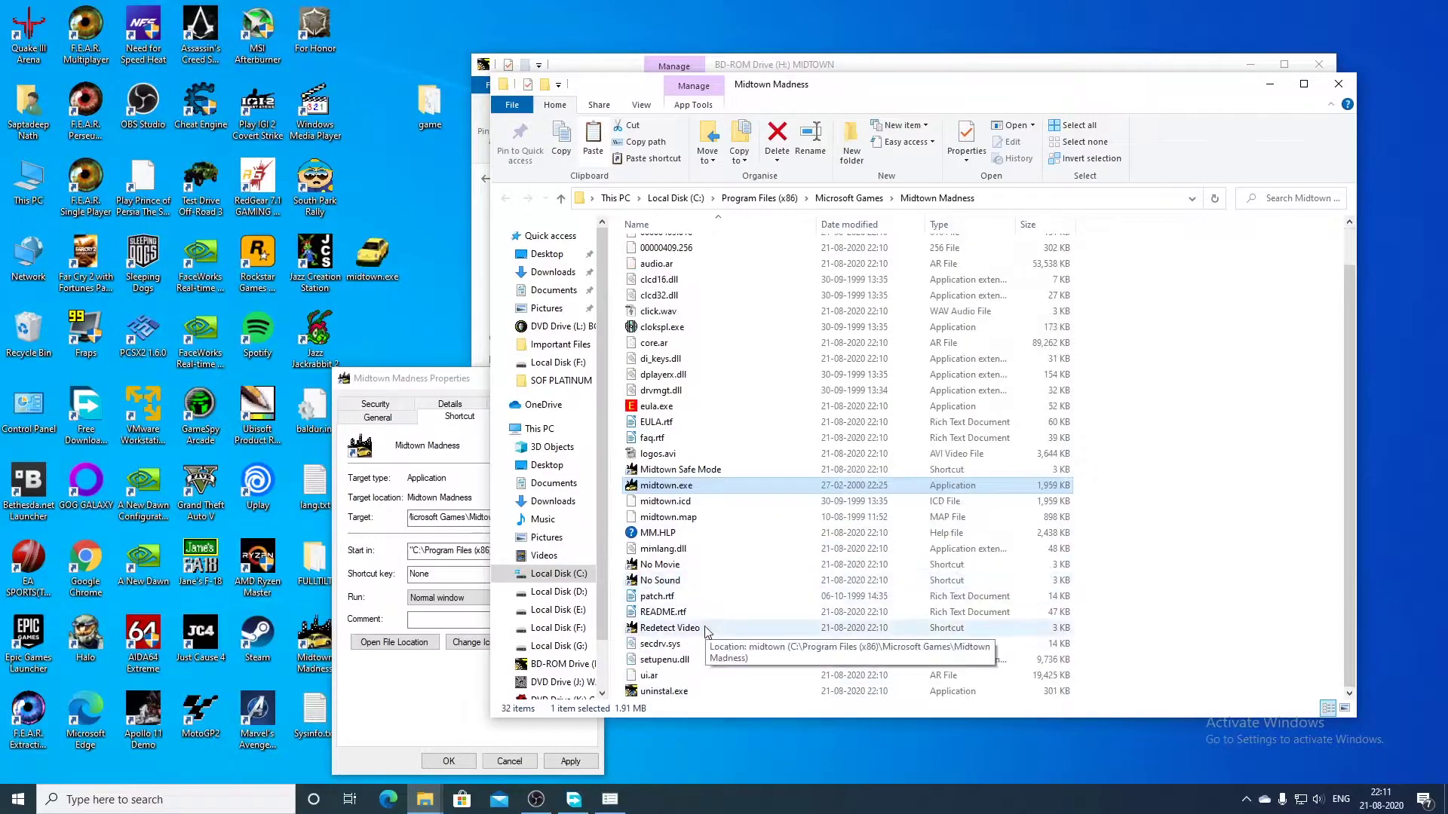
right_click(822, 801)
left_click(869, 740)
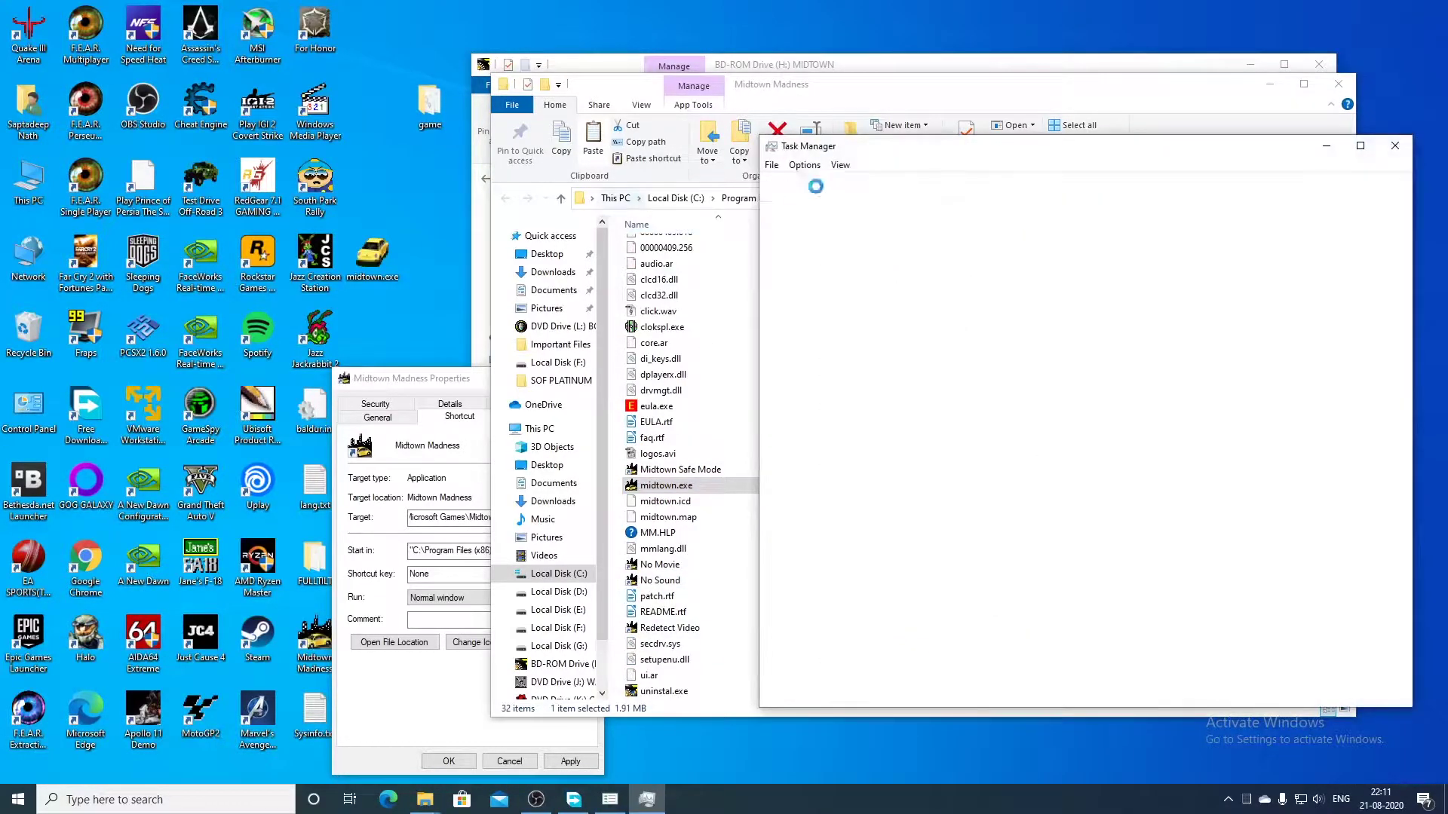
Step: End the midtown.exe process from the Details list, close Task Manager, and relaunch midtown.exe
left_click(1029, 188)
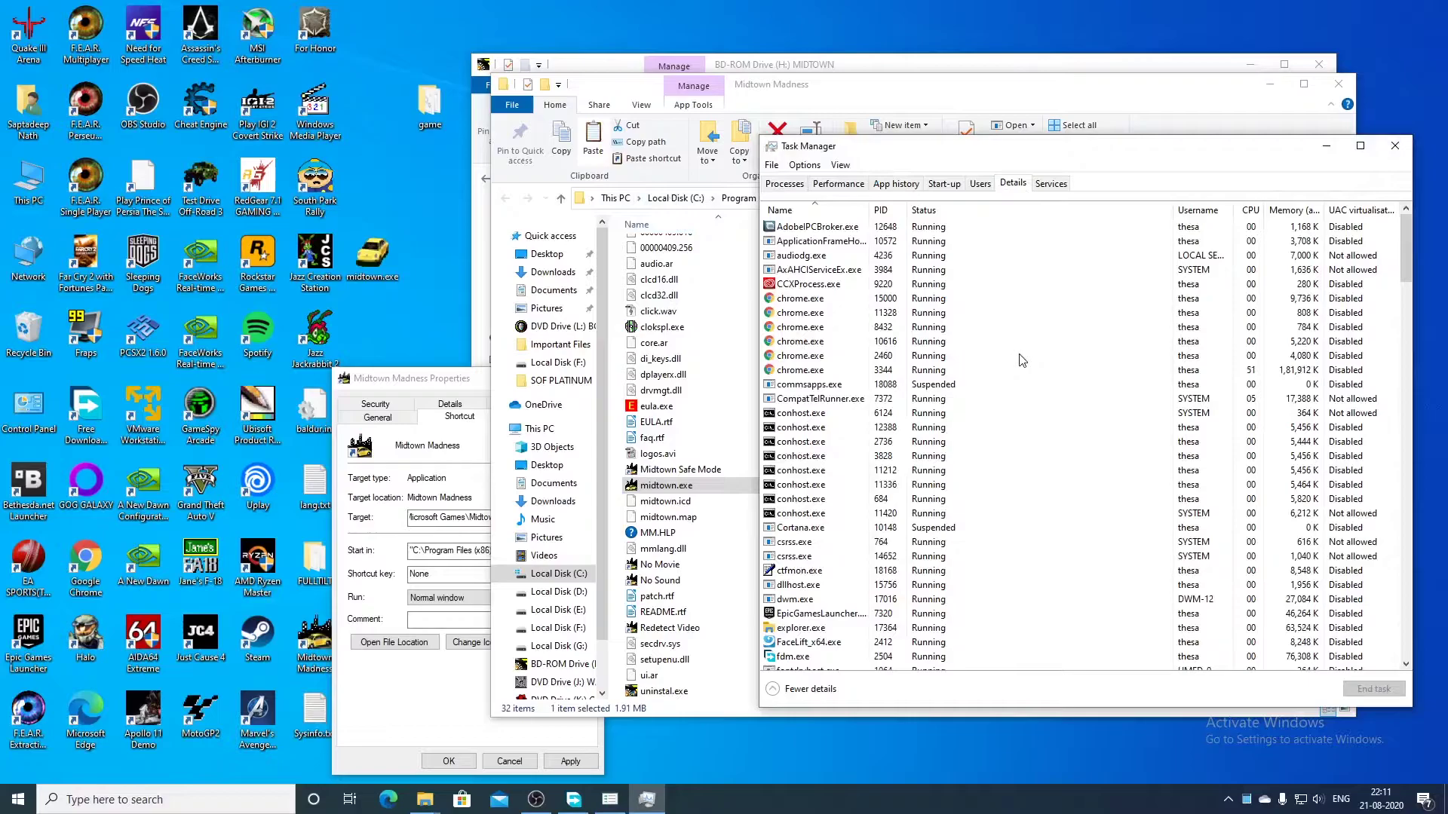
scroll(822, 465, "down", 10)
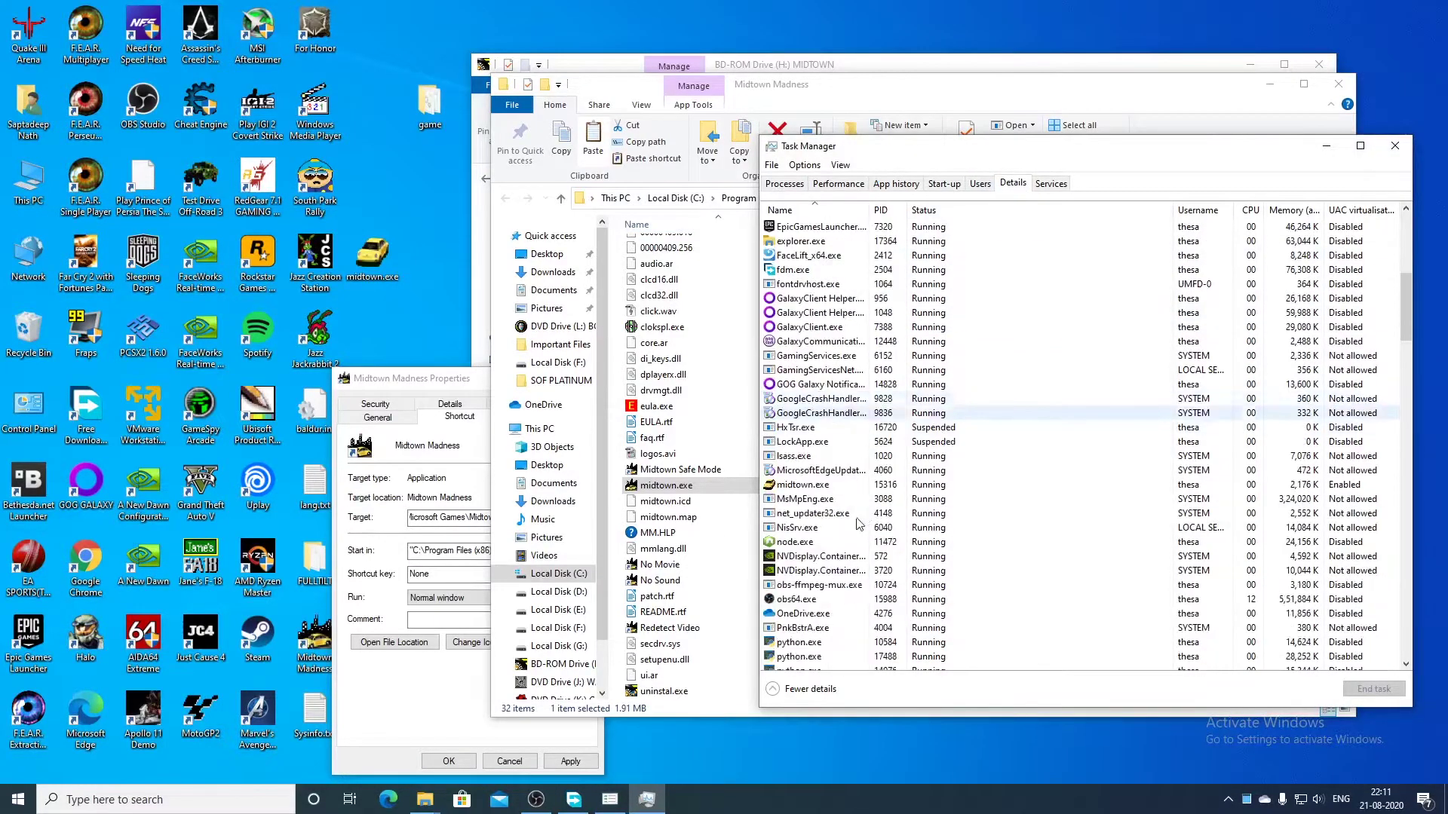
left_click(803, 442)
right_click(803, 441)
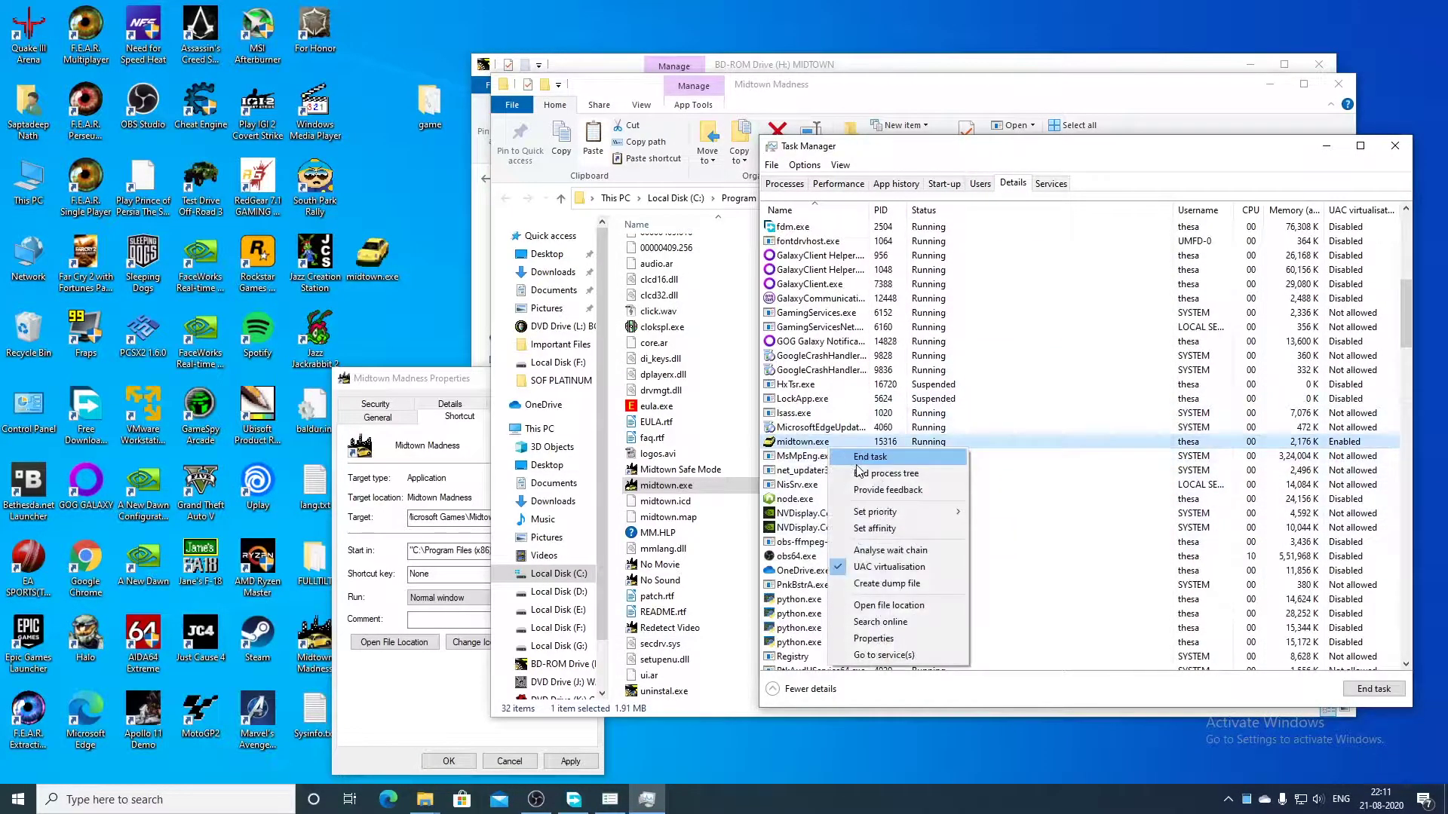
left_click(826, 453)
left_click(745, 424)
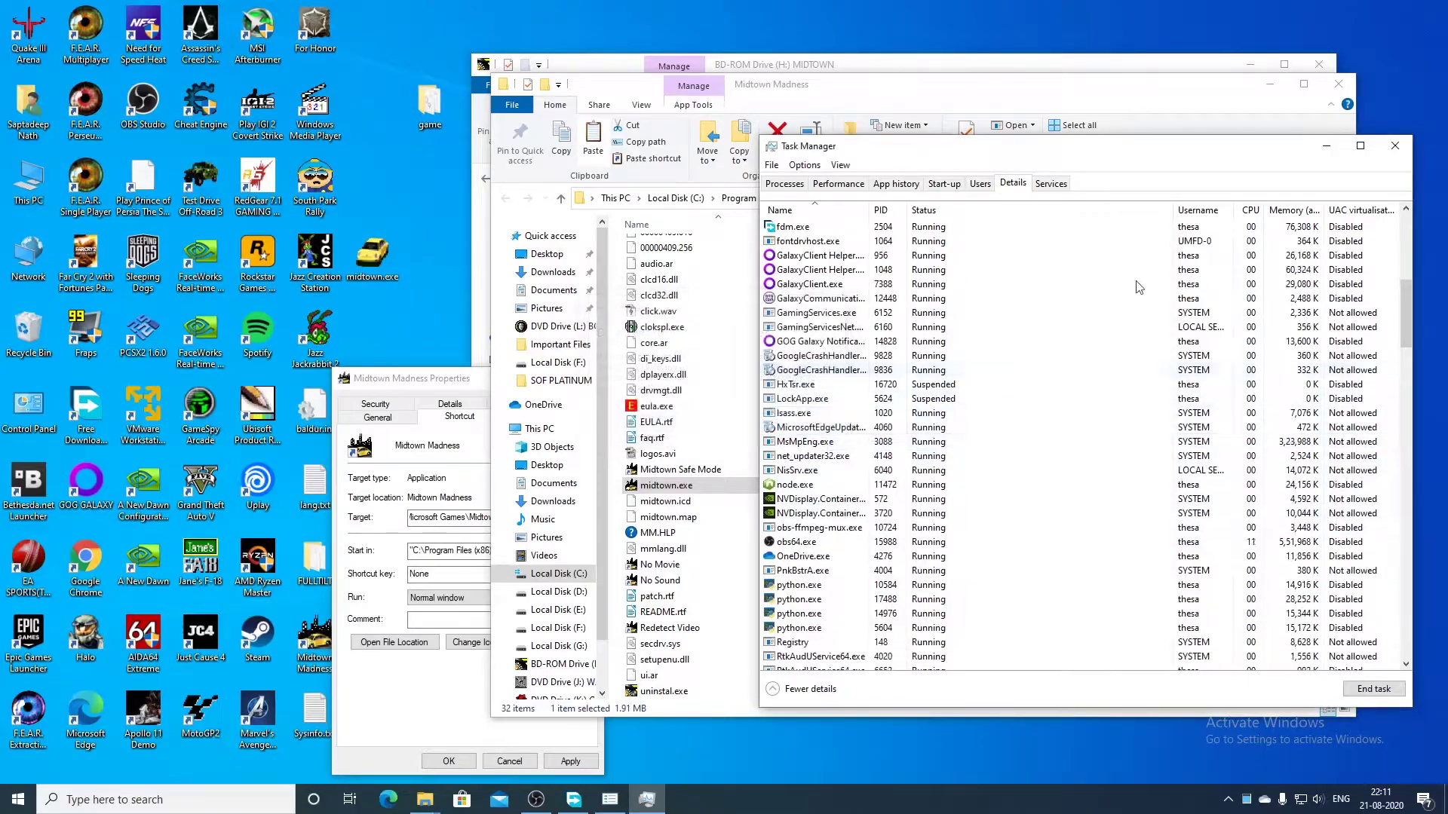
left_click(1395, 140)
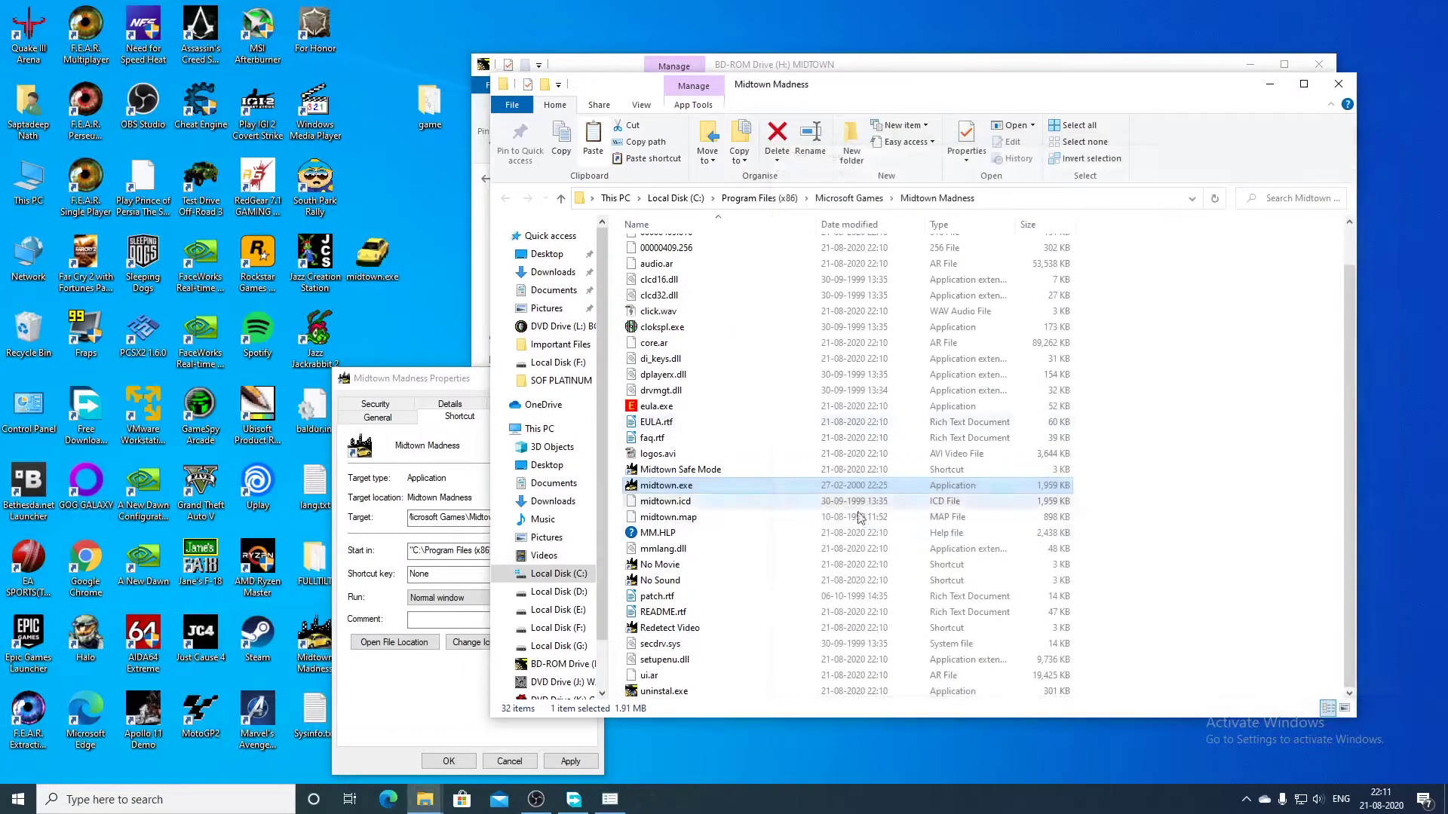
double_click(728, 492)
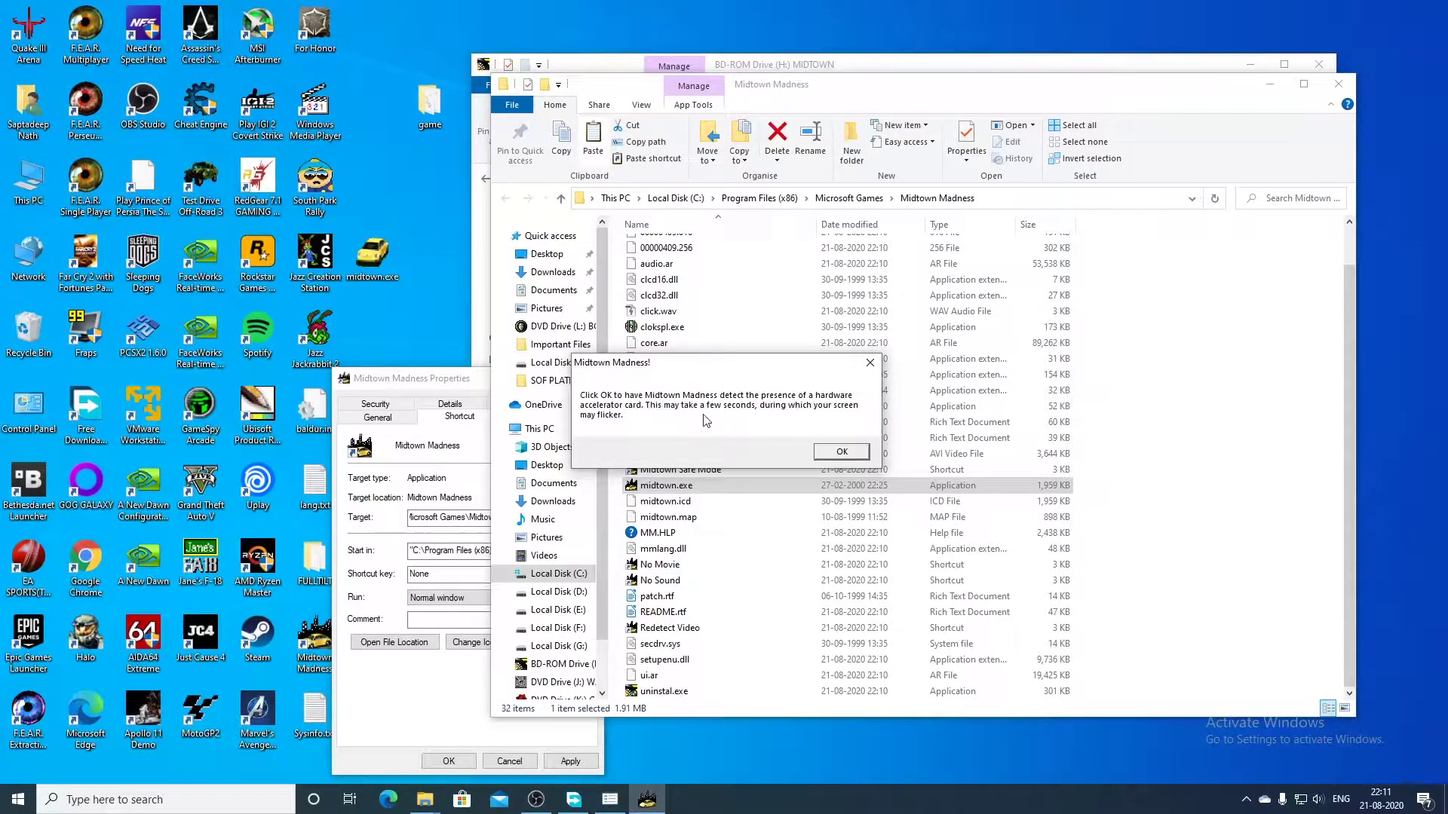
Step: Accept the game's hardware accelerator detection prompt with OK
left_click(839, 452)
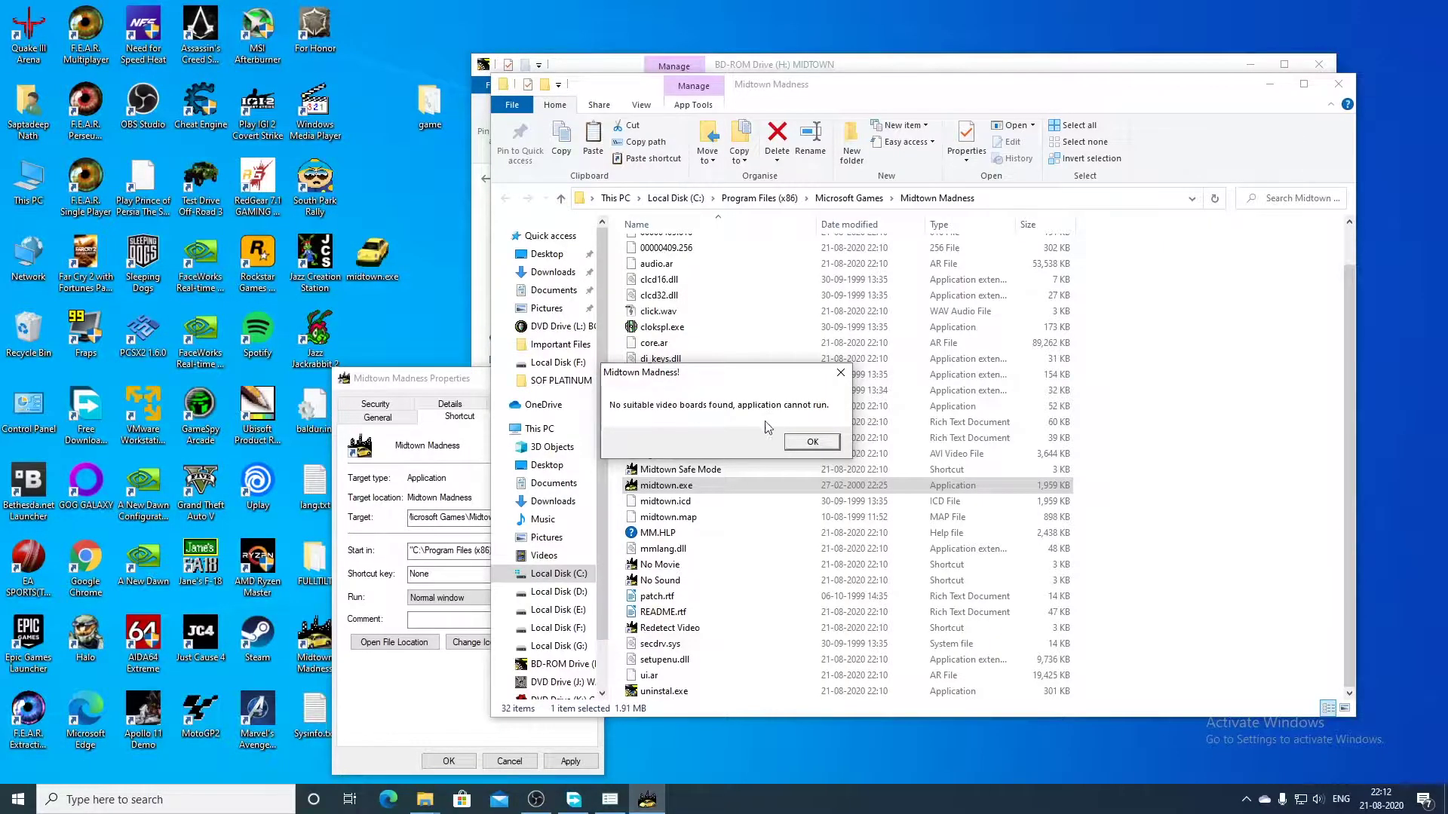
Step: Dismiss the no-suitable-video-boards error and move the Properties dialog and folder window aside
left_click(797, 441)
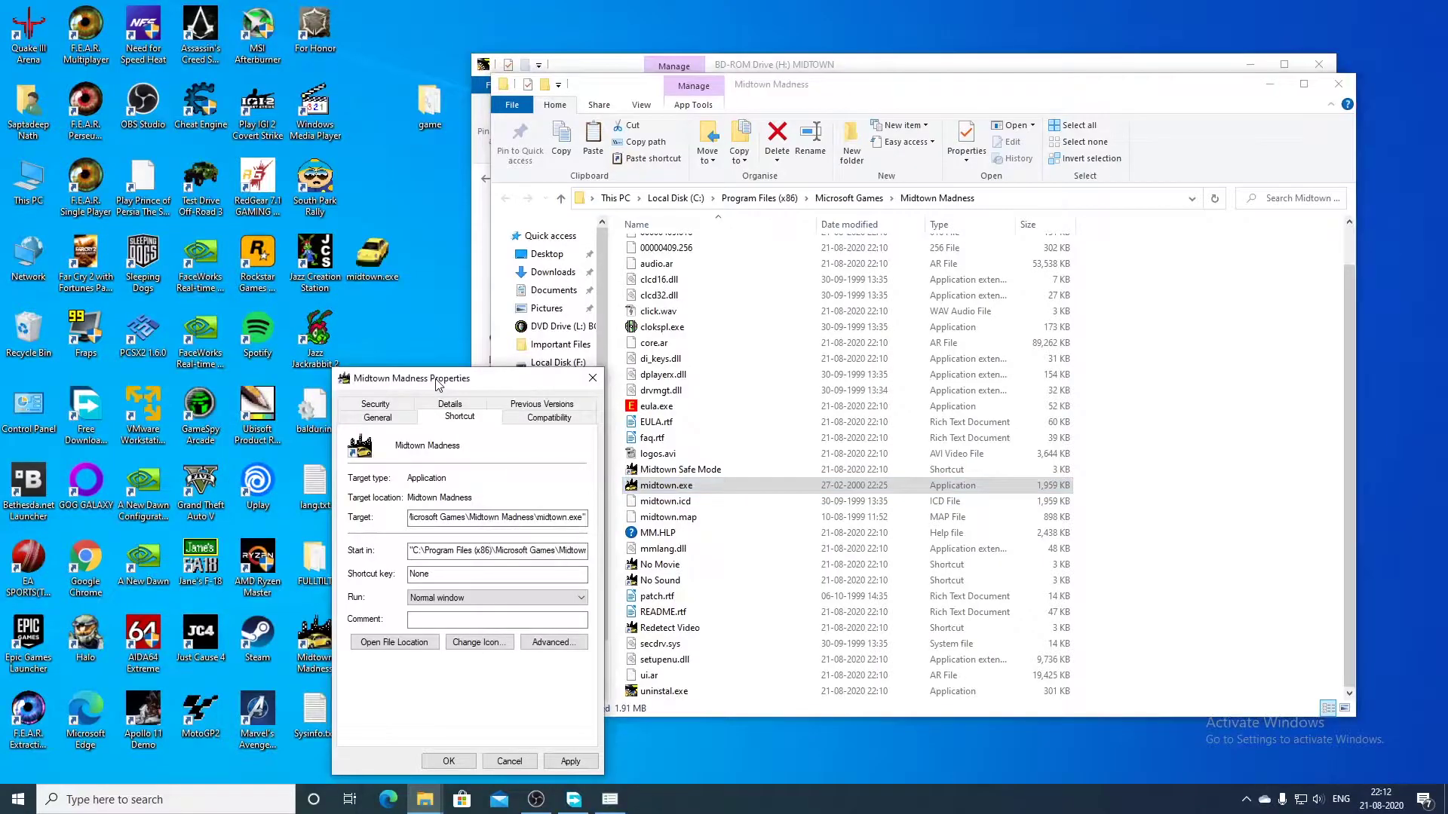
left_click_drag(457, 478, 1310, 259)
left_click_drag(910, 97, 745, 96)
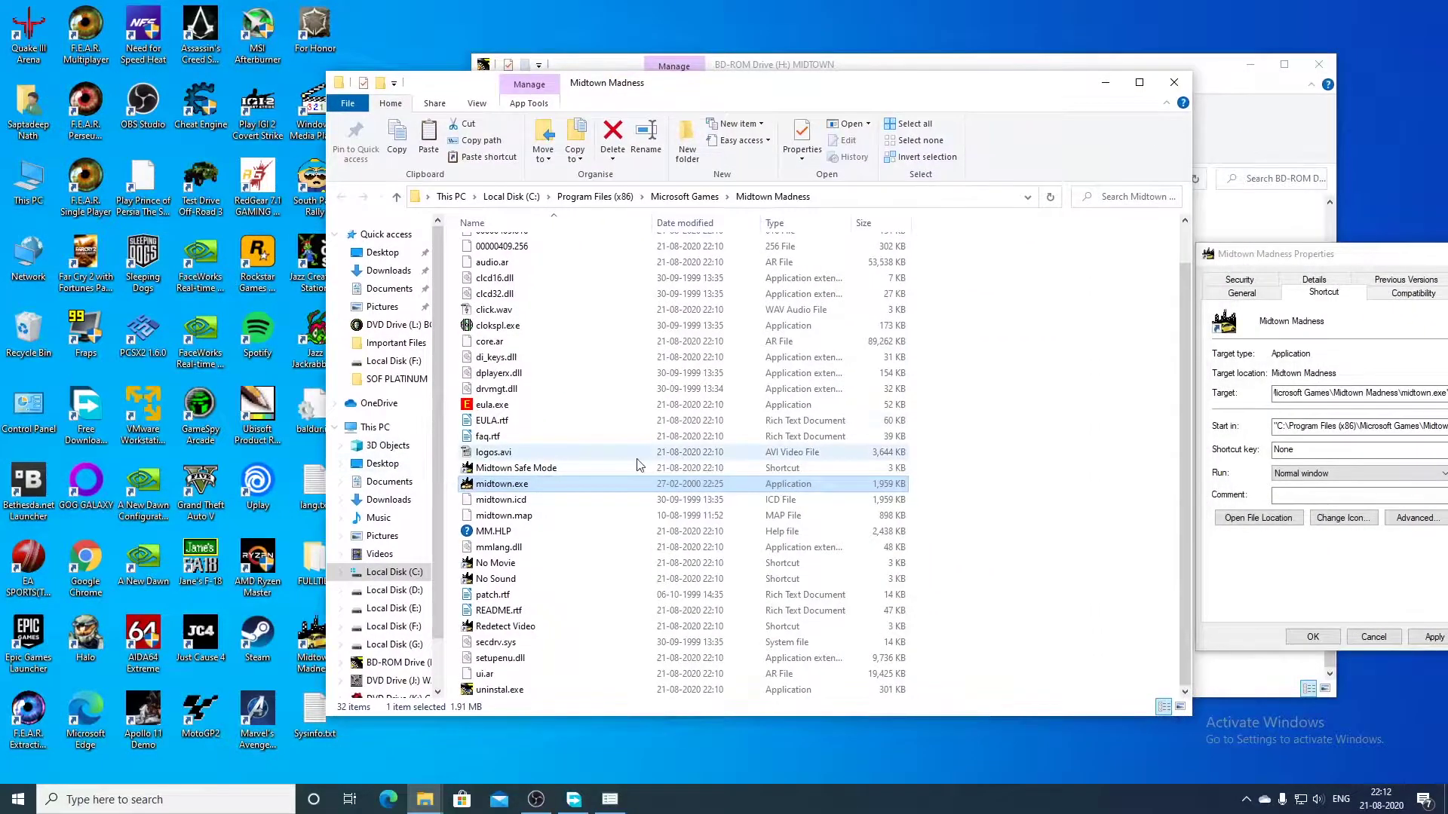
scroll(528, 483, "up", 1)
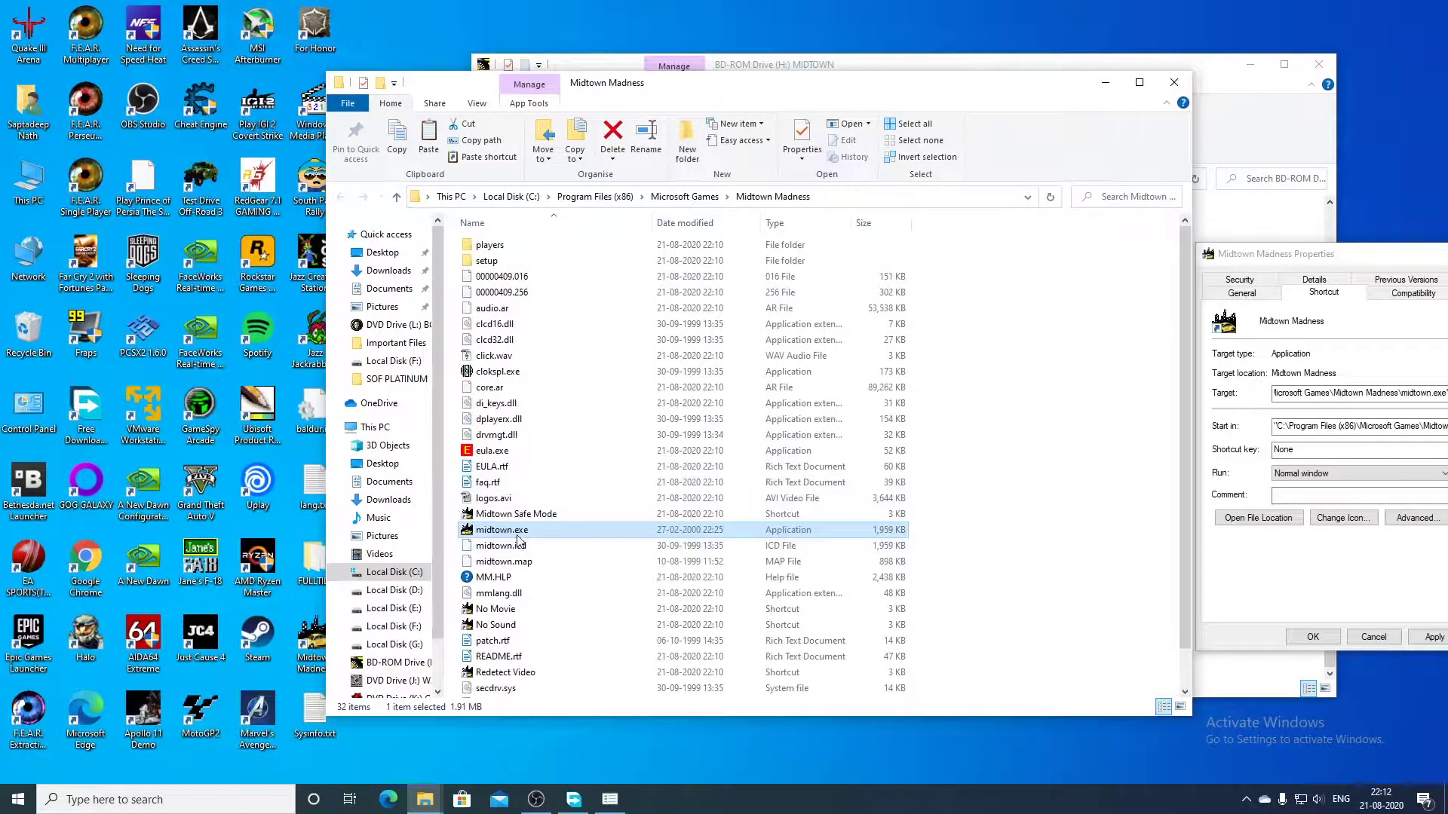
Step: Relaunch midtown.exe, dismiss the already-running error, and bring up the taskbar menu
left_click(557, 515)
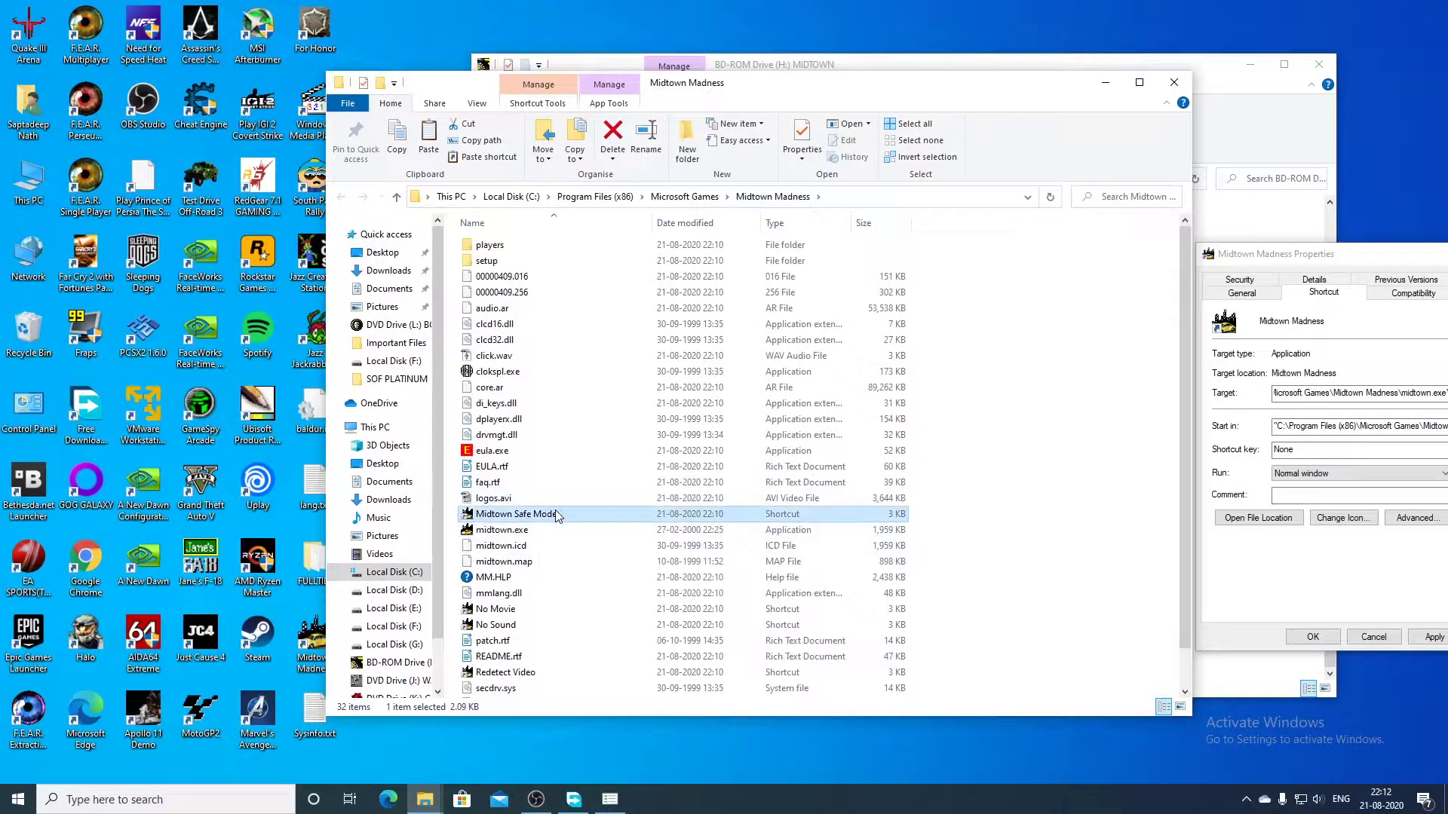
scroll(540, 528, "down", 1)
double_click(501, 484)
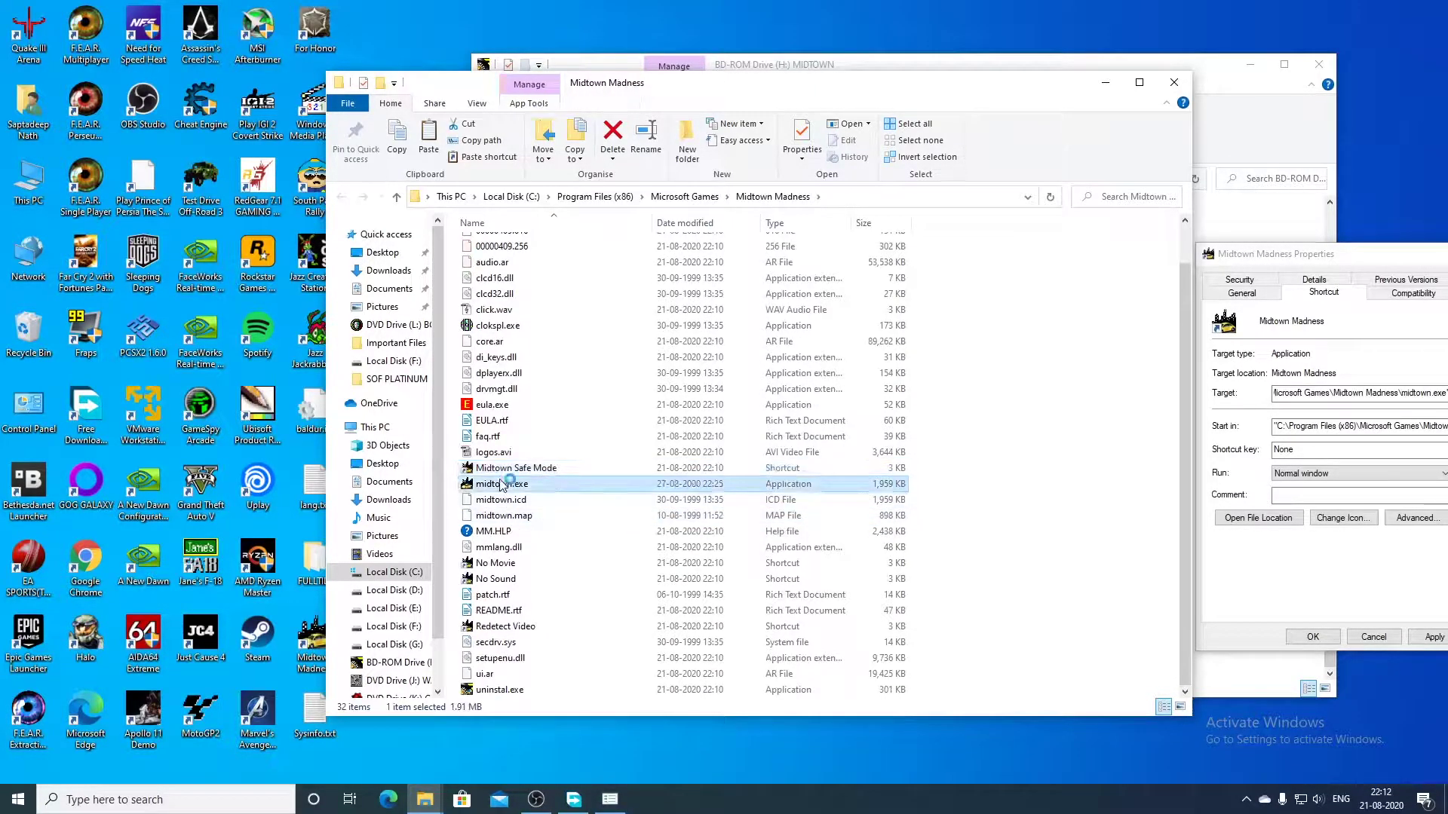
left_click(822, 450)
right_click(980, 800)
Step: End the midtown.exe process from Task Manager's Details list and close Task Manager
left_click(1038, 746)
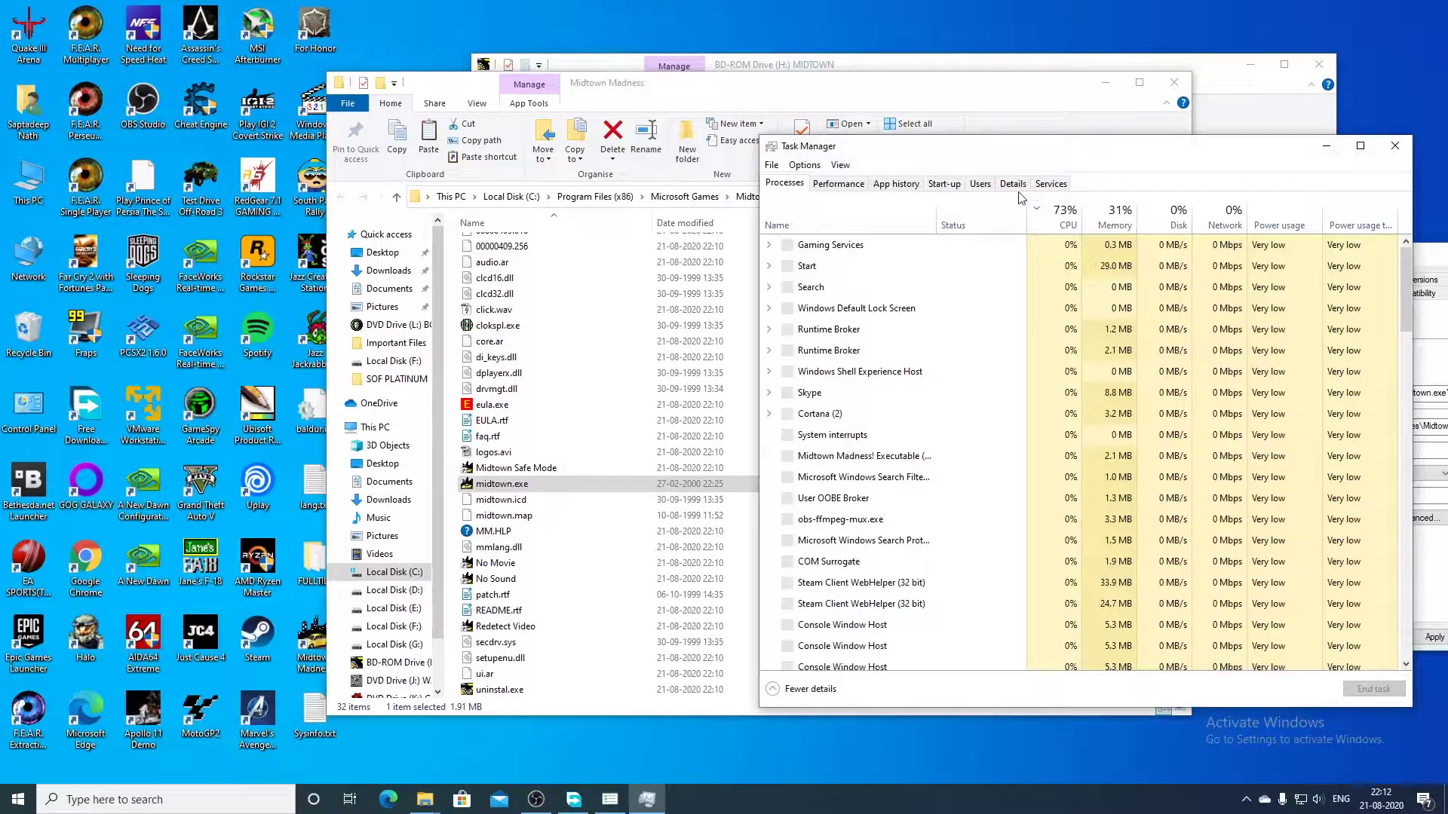
left_click(1020, 186)
scroll(818, 340, "down", 5)
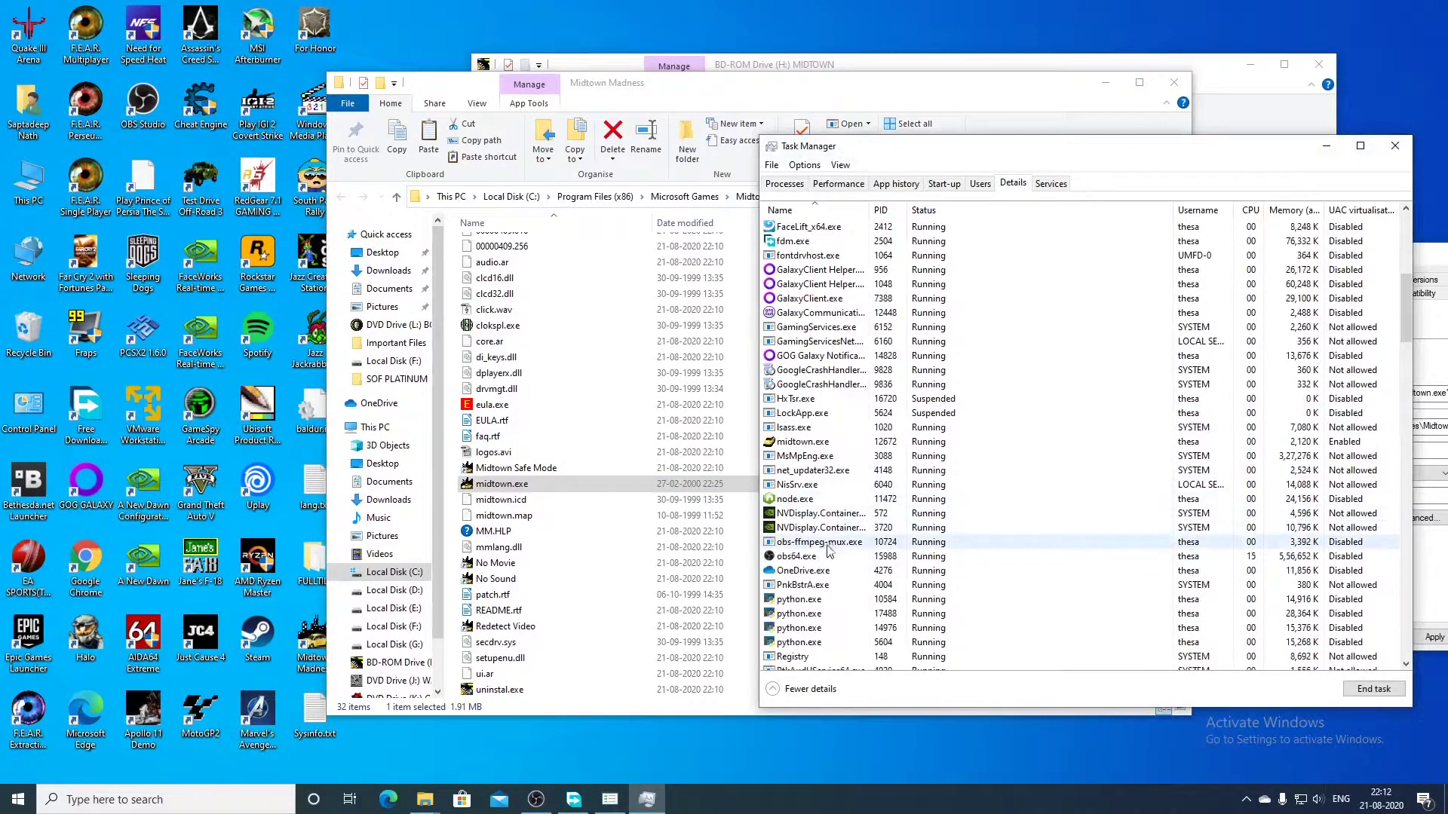
right_click(824, 438)
left_click(859, 445)
left_click(754, 443)
left_click(1394, 145)
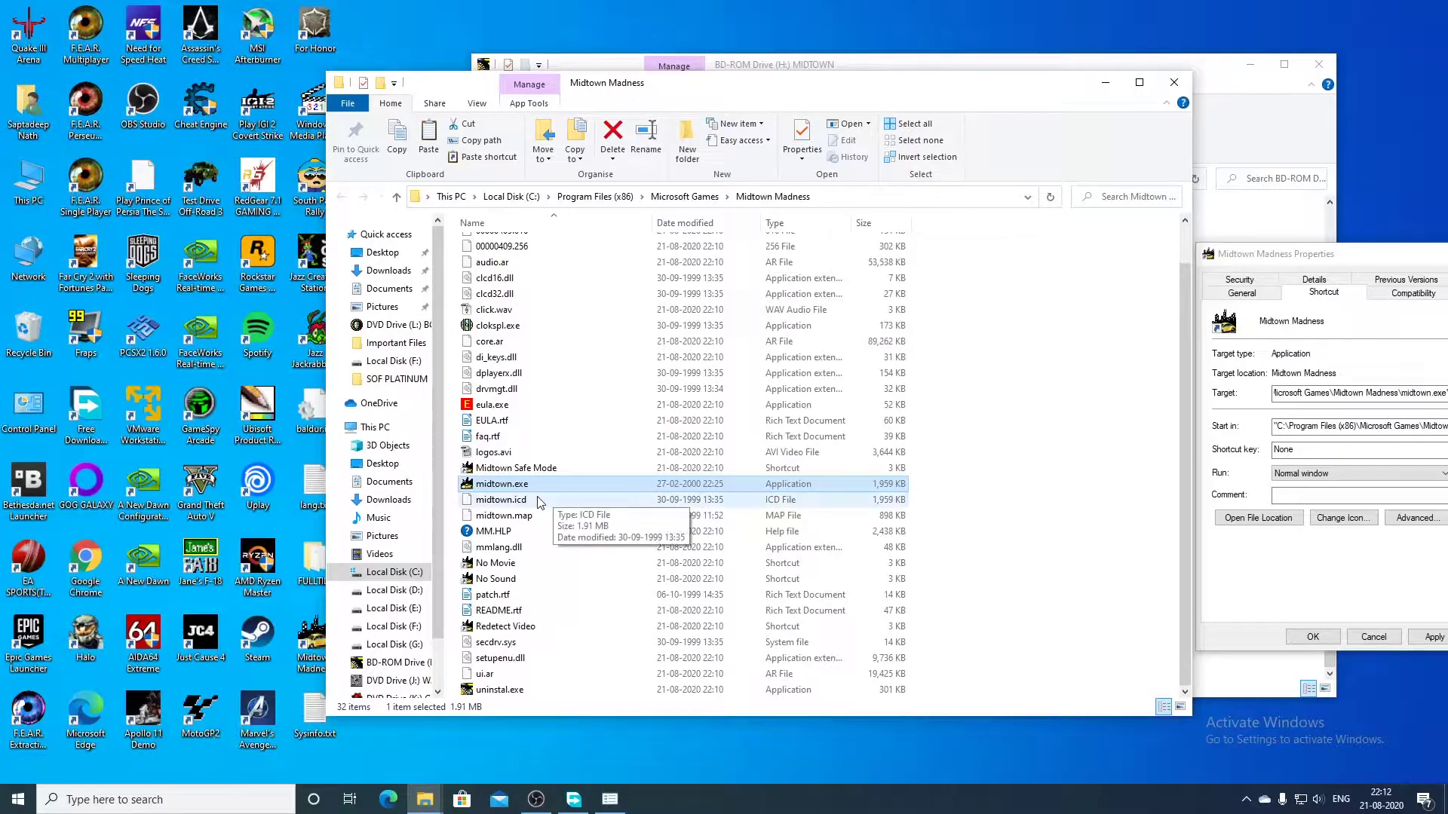
Step: End the remaining midtown.exe process a second time, then return to the MIDTOWN disc window
right_click(780, 800)
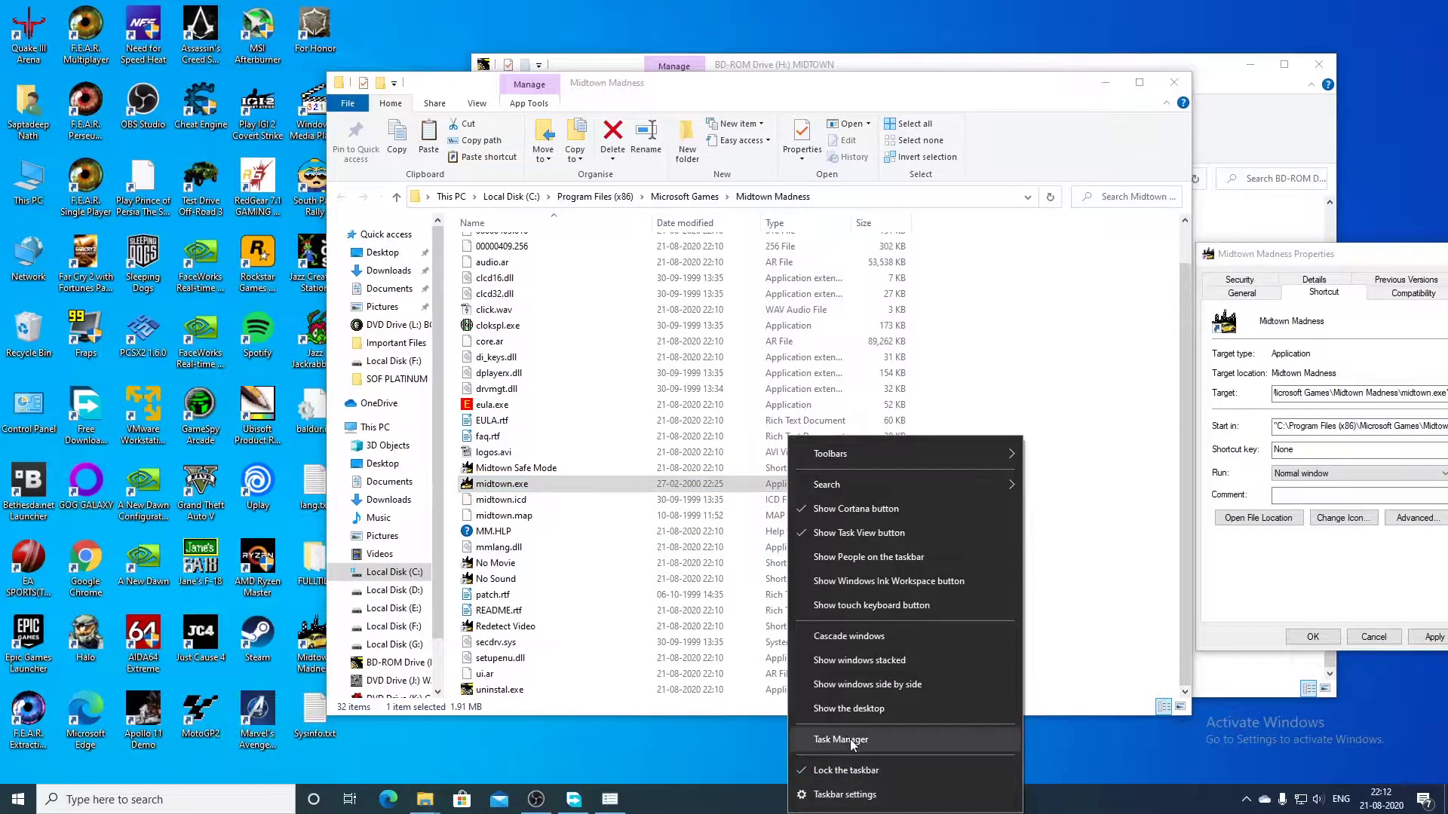
left_click(849, 739)
left_click(1008, 187)
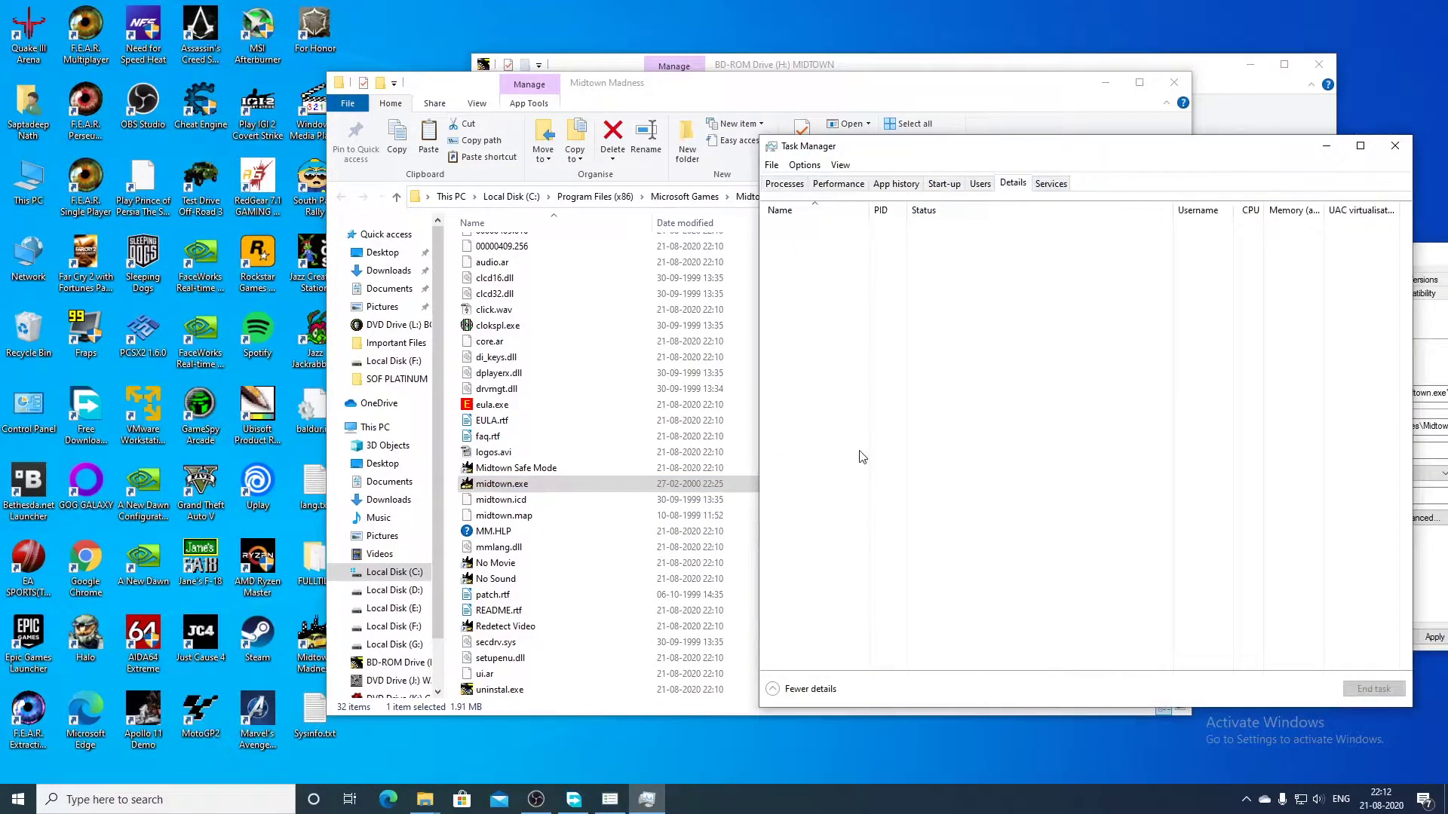
right_click(807, 485)
left_click(844, 491)
left_click(745, 422)
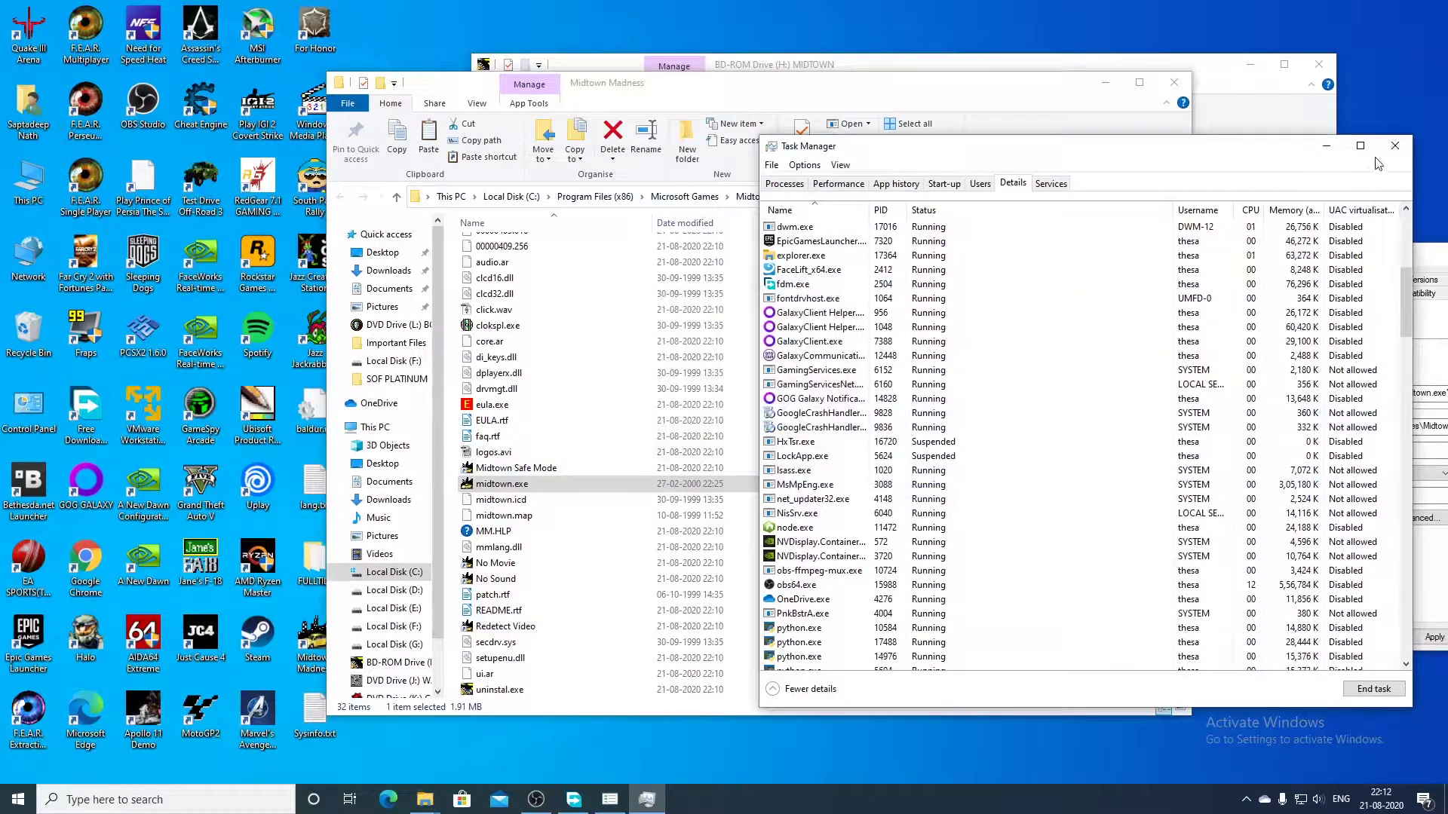
left_click(1394, 145)
left_click(792, 62)
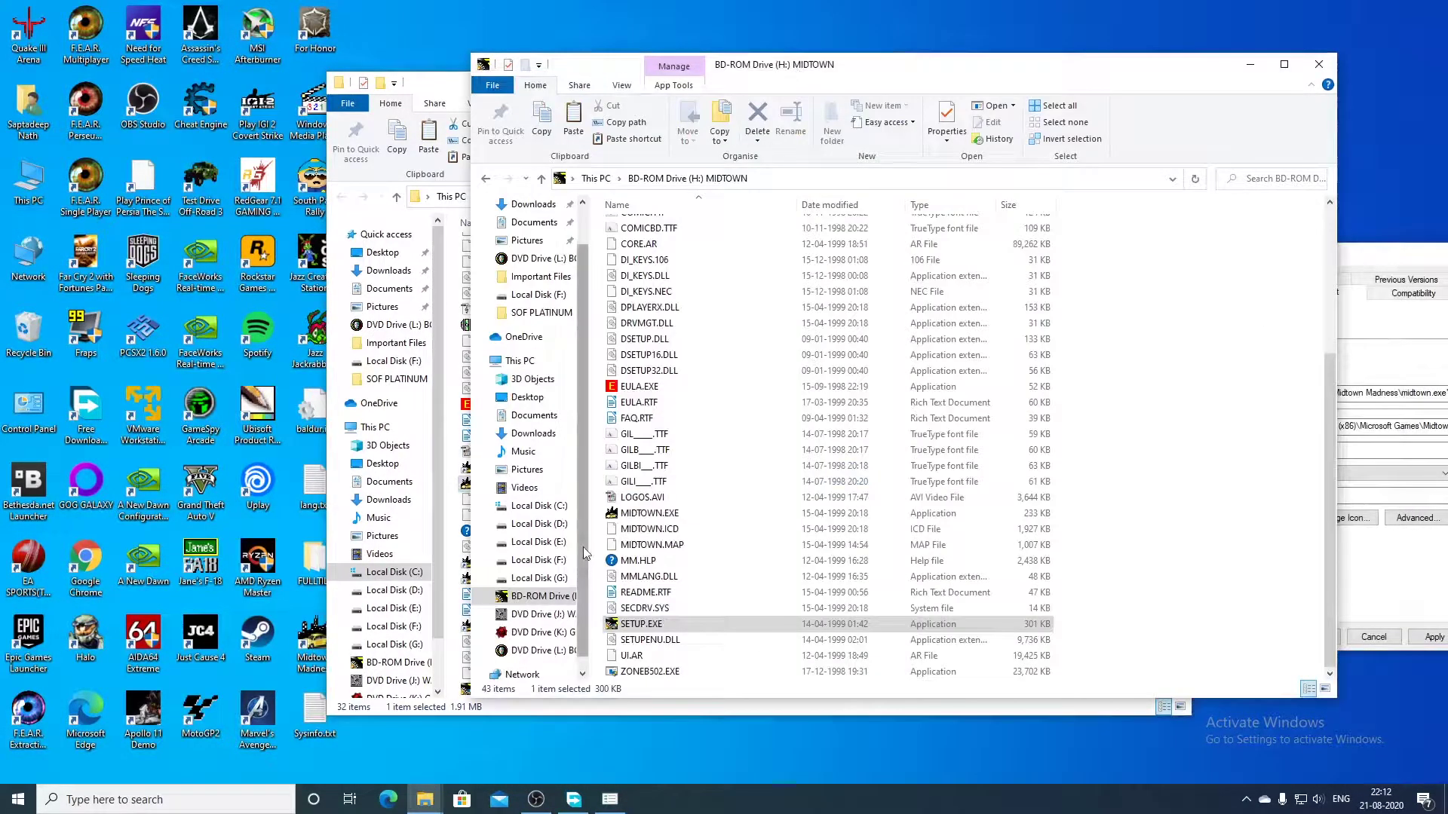
Step: Open dgVoodoo2_61.zip from G:\Emulators\dgVoodoo v2.61 in WinRAR and enter its MS folder
left_click(539, 578)
double_click(700, 269)
double_click(720, 245)
double_click(720, 242)
left_click_drag(791, 77, 1119, 36)
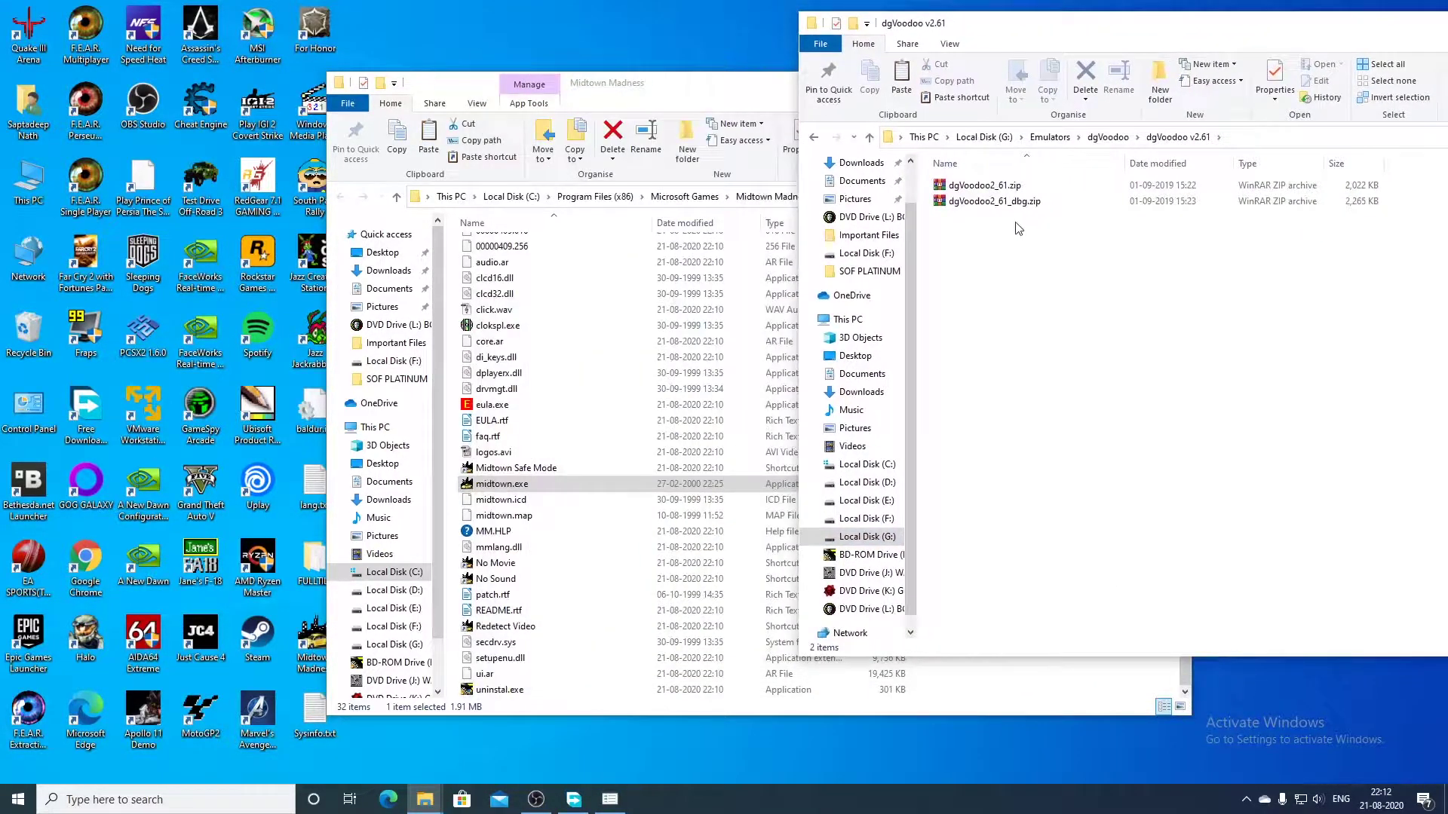
double_click(985, 184)
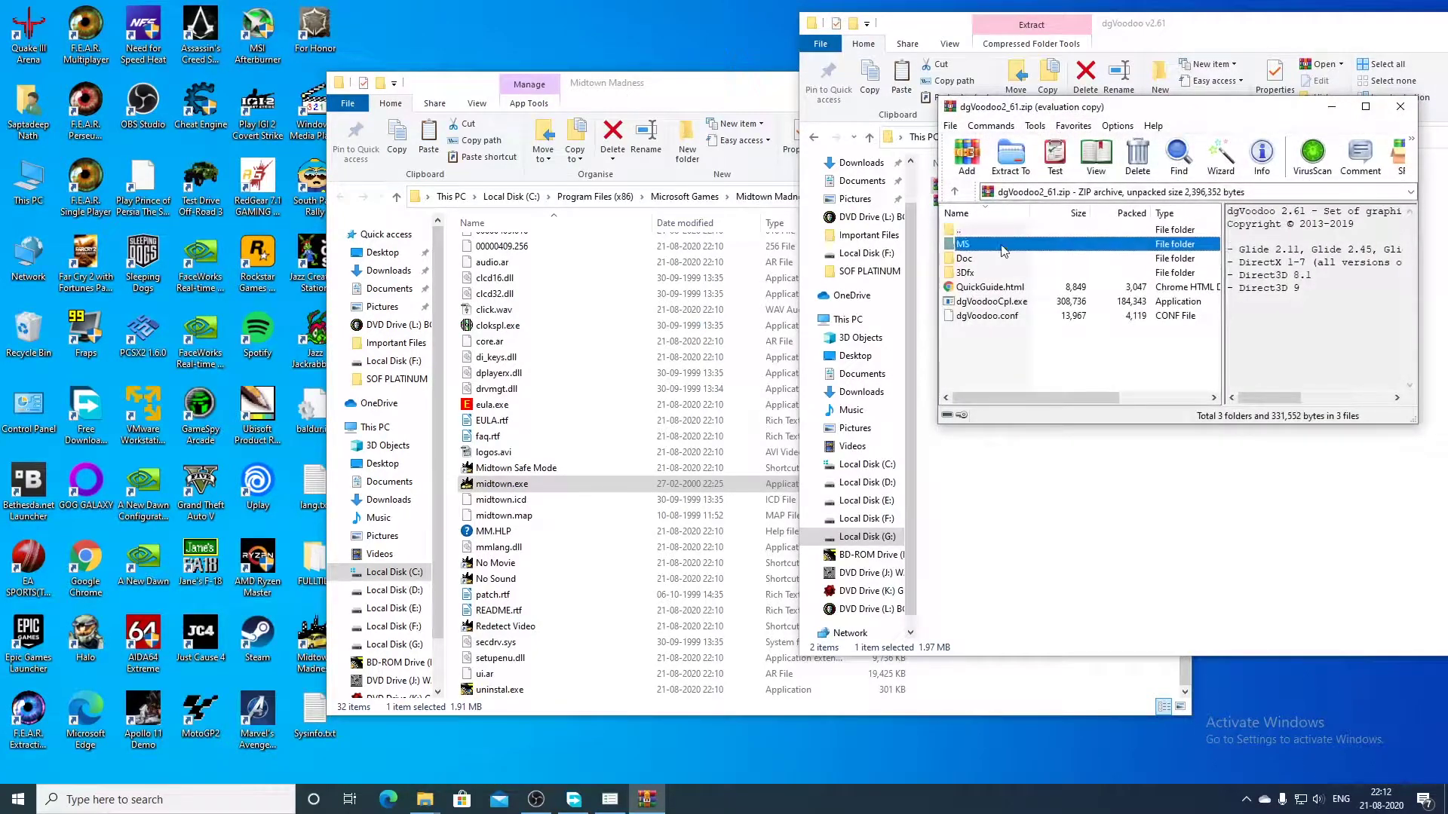
double_click(994, 244)
left_click(1255, 273)
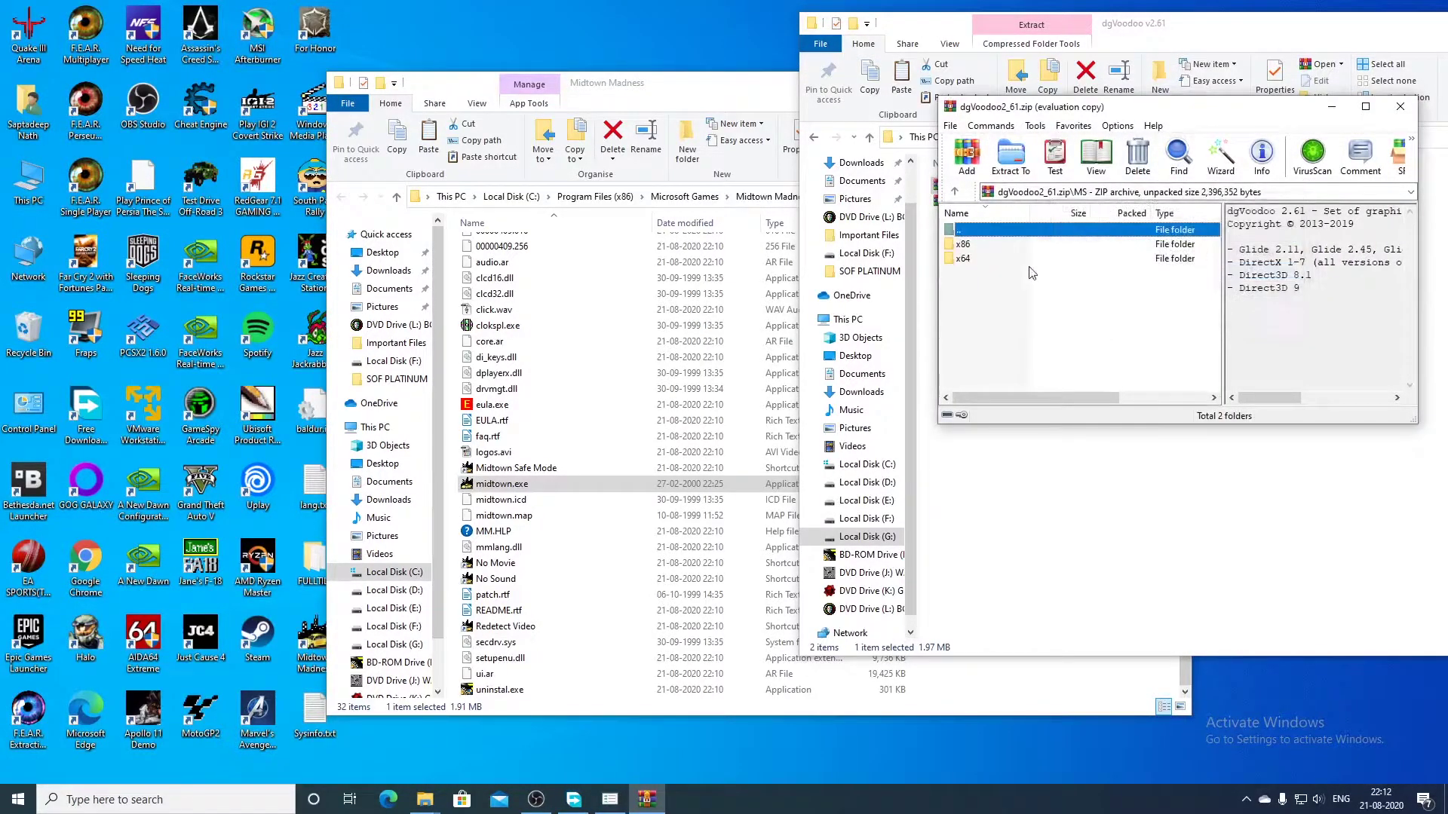
Step: Move D3DImm.dll and DDraw.dll from the archive's x86 folder into the Midtown Madness folder
double_click(996, 247)
left_click(1017, 265)
left_click(980, 243, "ctrl")
left_click_drag(980, 243, 1003, 677)
left_click(682, 325)
Step: Move dgVoodooCpl.exe from the archive's top level into the Midtown Madness folder
left_click(1291, 340)
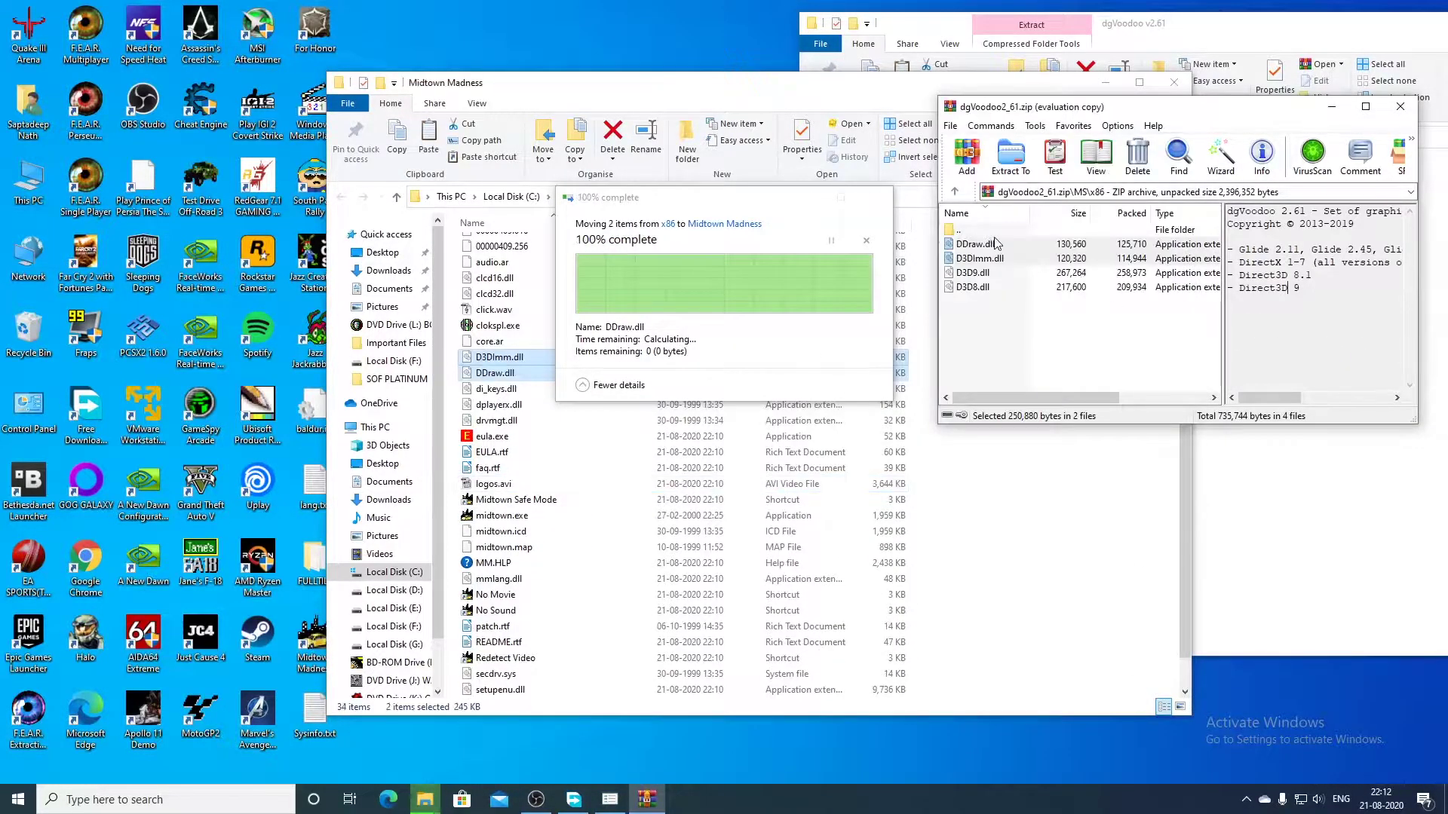
double_click(951, 229)
double_click(951, 229)
left_click(976, 302)
left_click_drag(976, 304, 1010, 536)
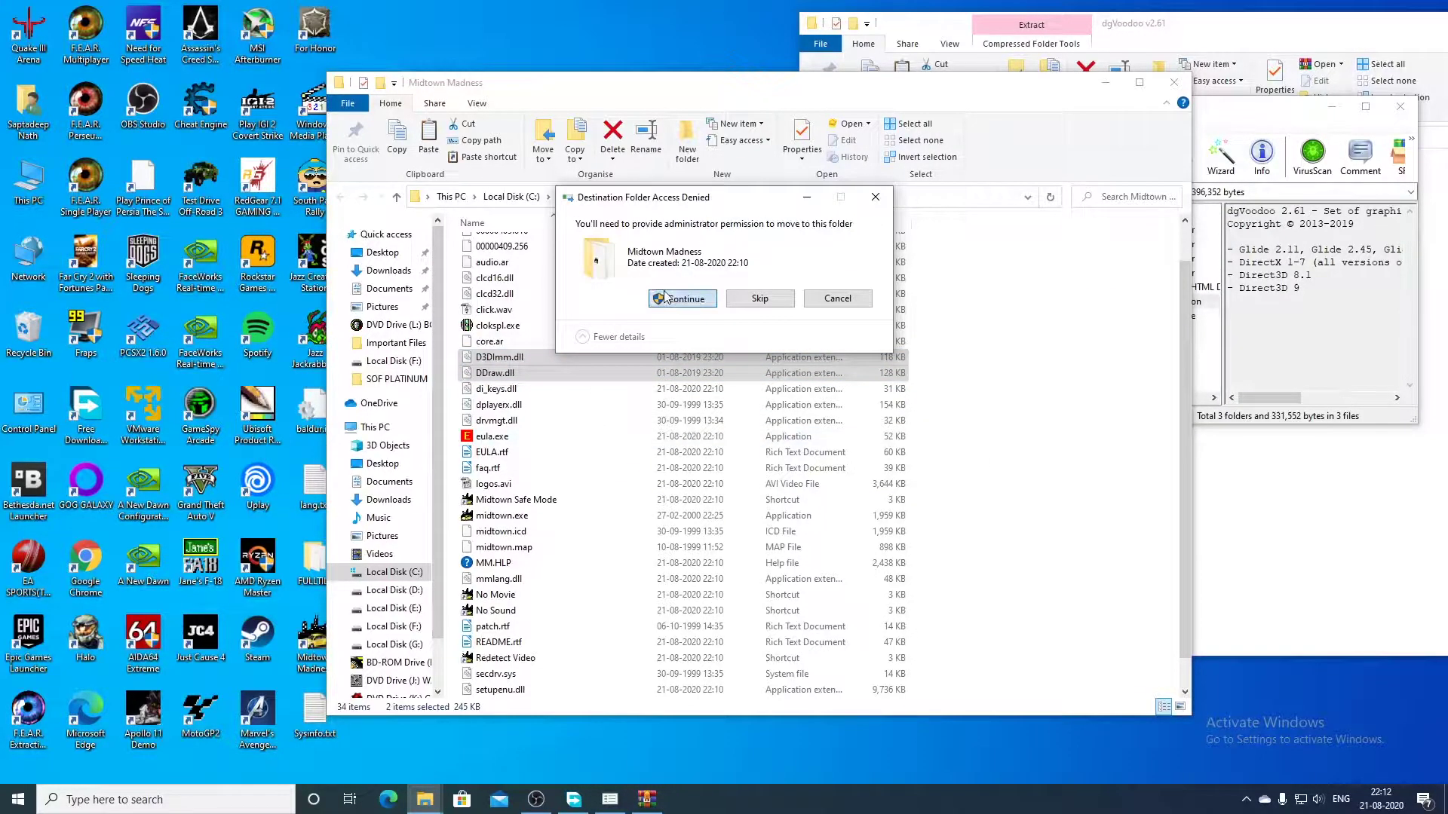
left_click(682, 299)
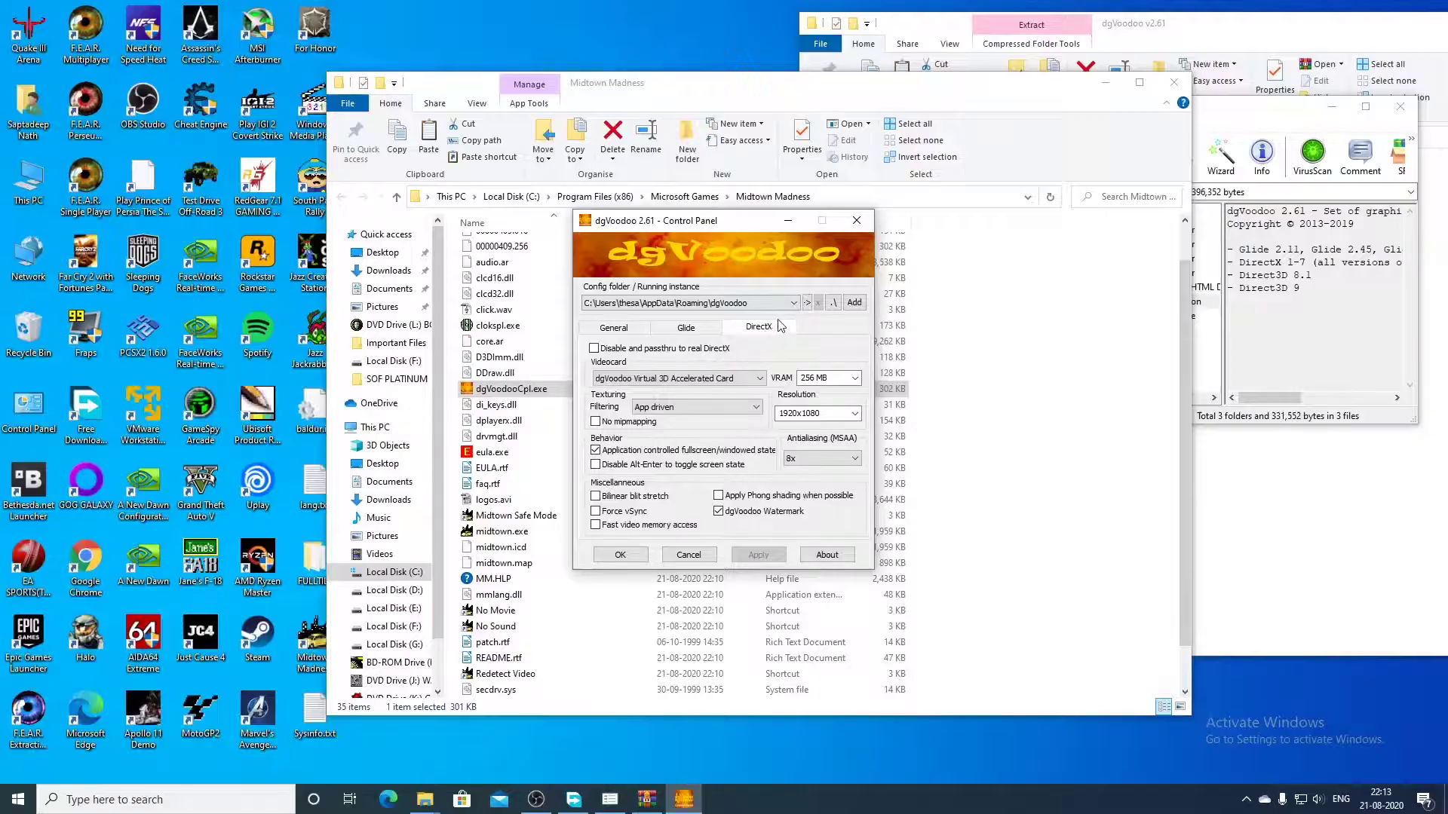
Step: Use the game folder for the config, keep resolution Unforced, and untick Disable Alt-Enter
left_click(834, 303)
left_click(854, 413)
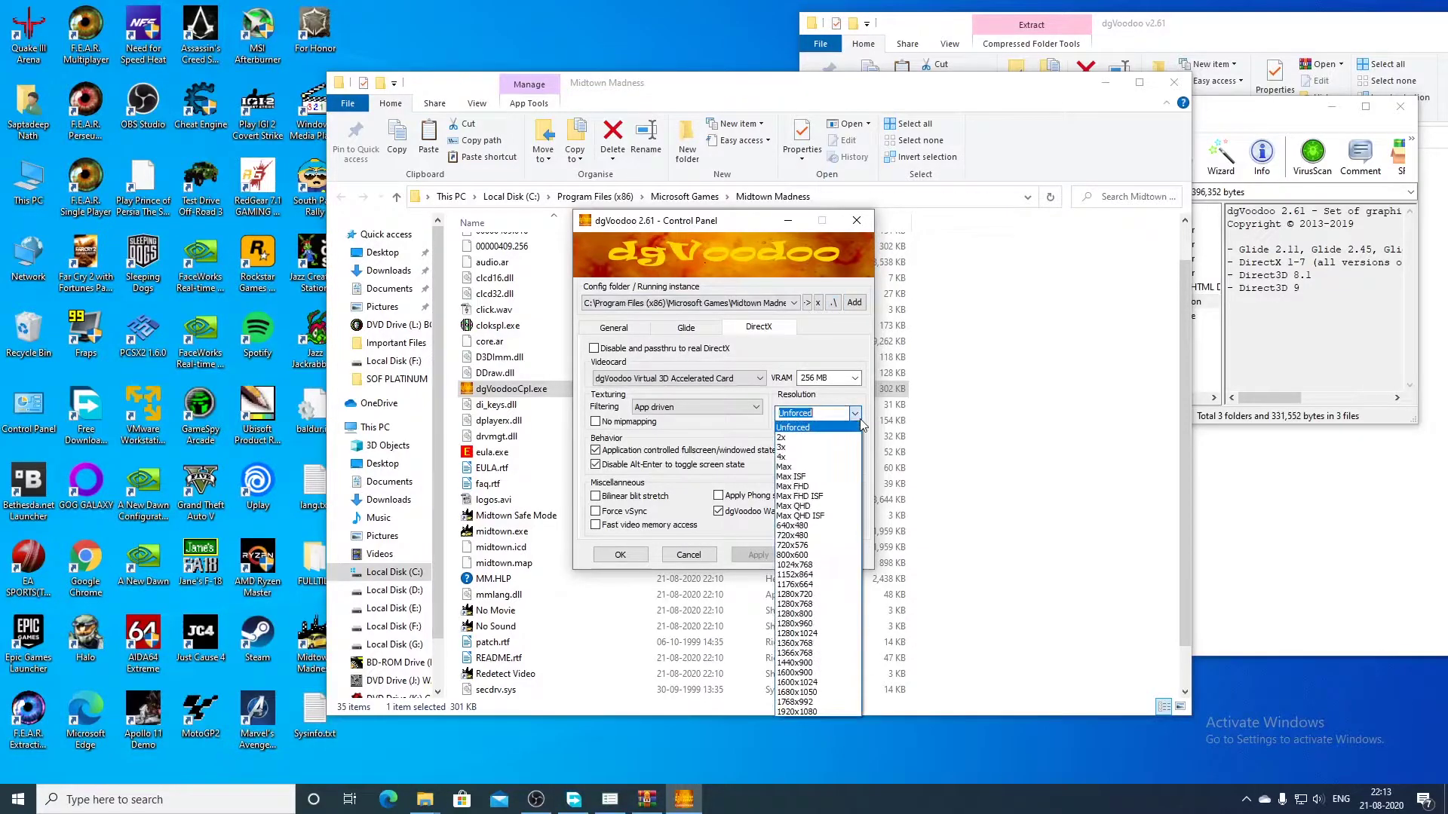
left_click(859, 419)
left_click(858, 419)
left_click(858, 421)
left_click(699, 466)
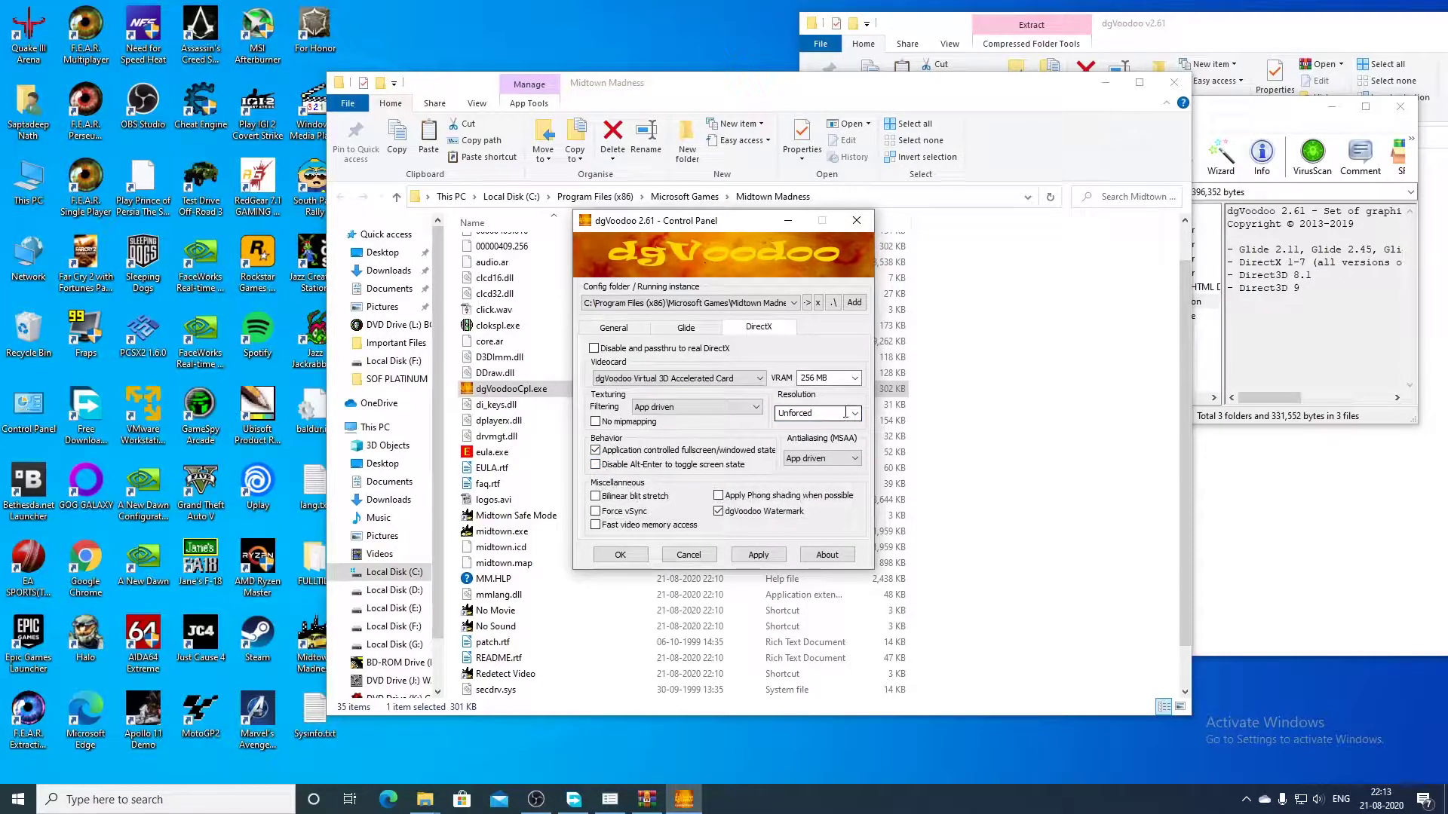
Step: Set the emulated videocard to GeForce4 Ti 4800, then apply and save the settings
left_click(759, 378)
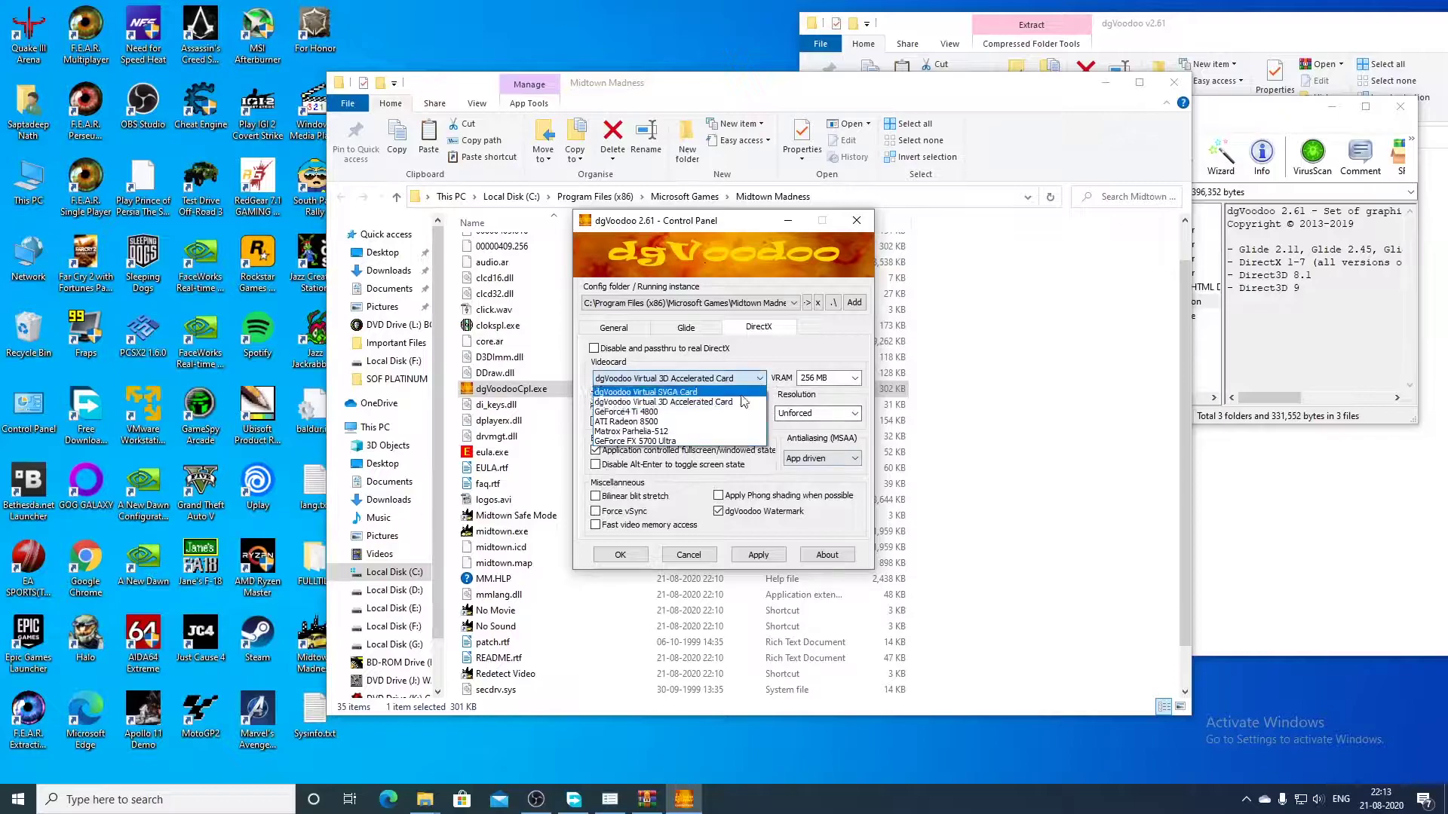
left_click(706, 415)
left_click(748, 558)
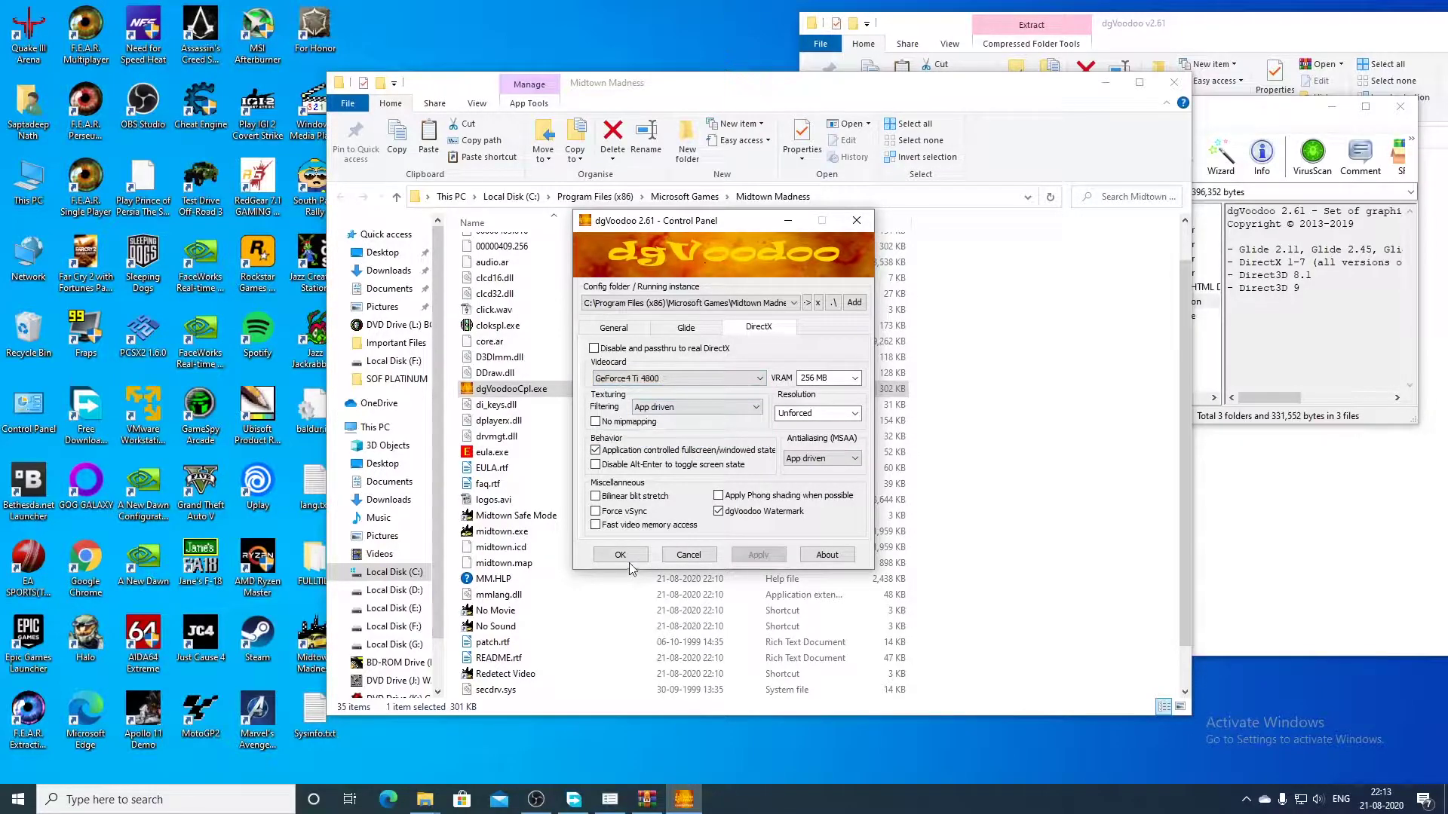
left_click(619, 555)
left_click(487, 691)
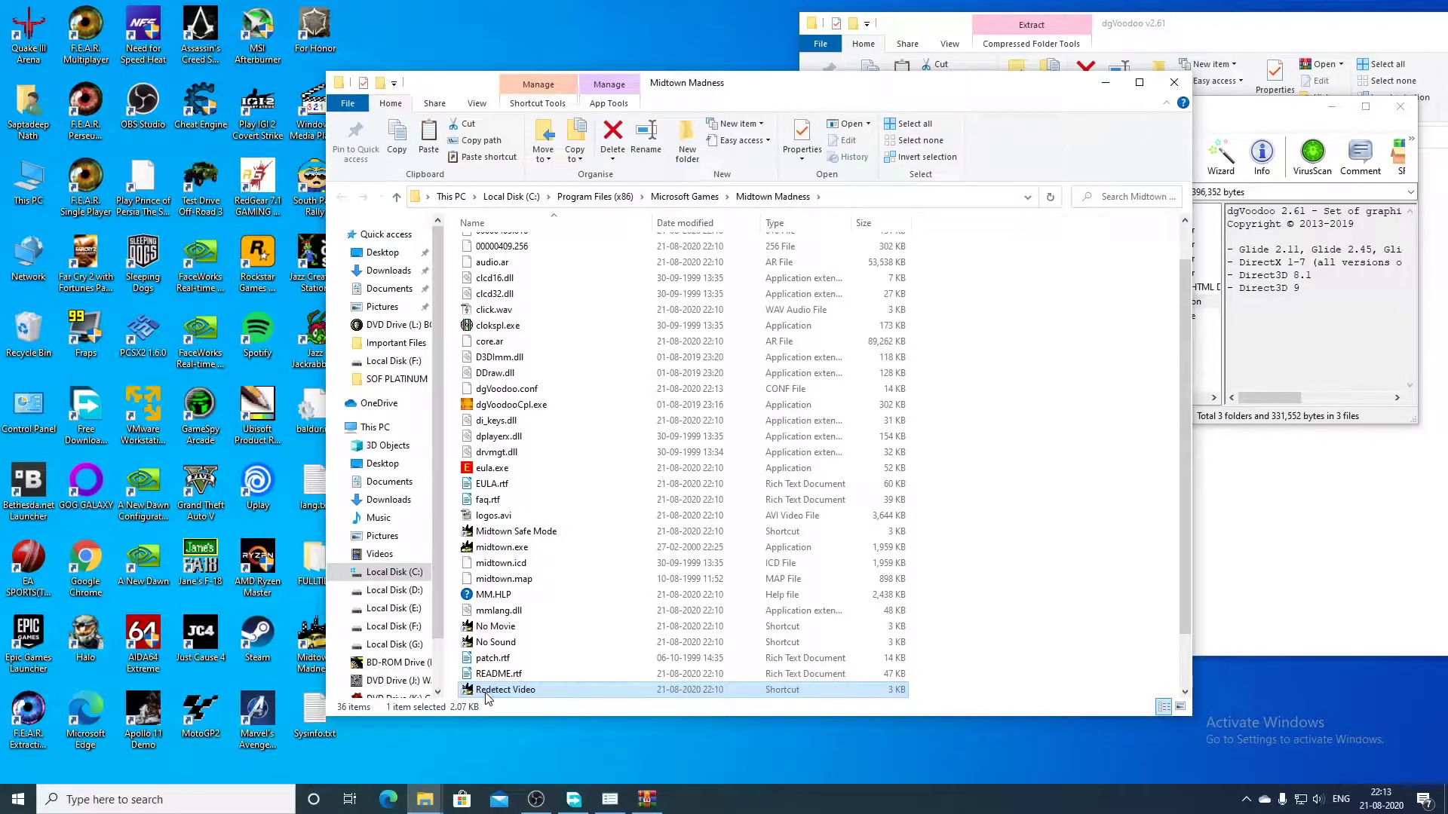
double_click(498, 690)
left_click(841, 451)
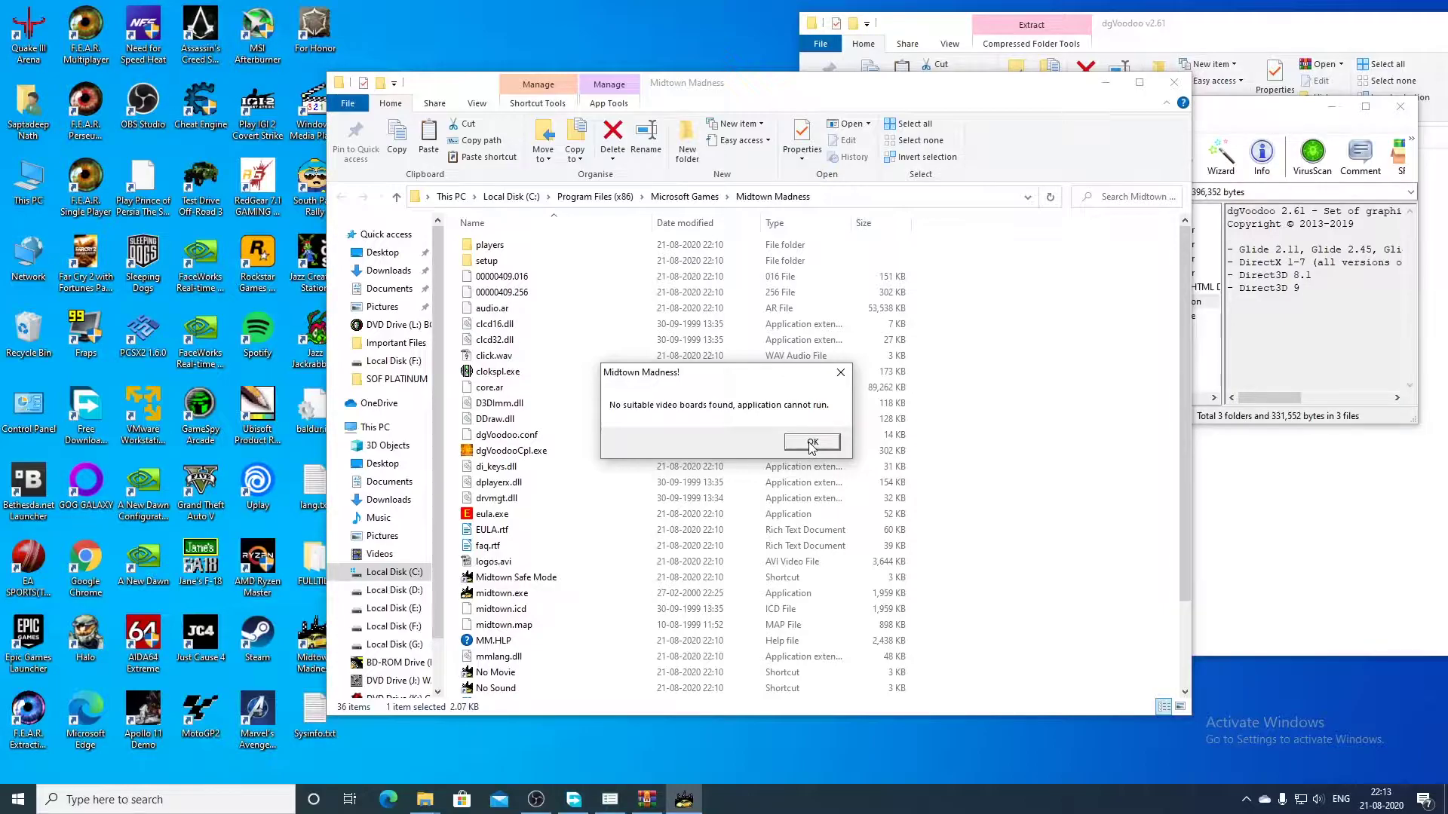
left_click(812, 443)
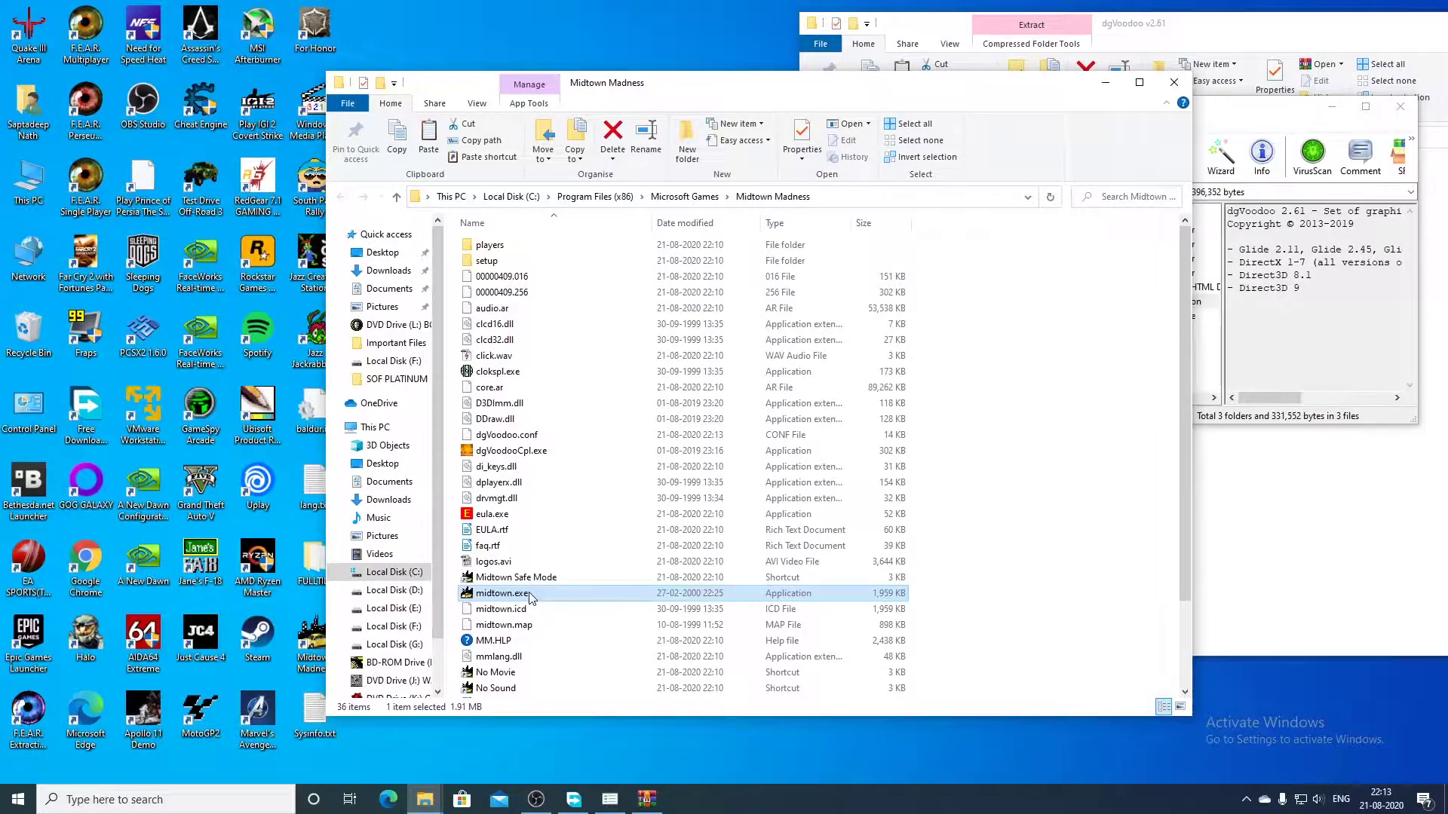
Step: Rename midtown.exe to MidtownMadness.exe, granting administrator permission
left_click(513, 594)
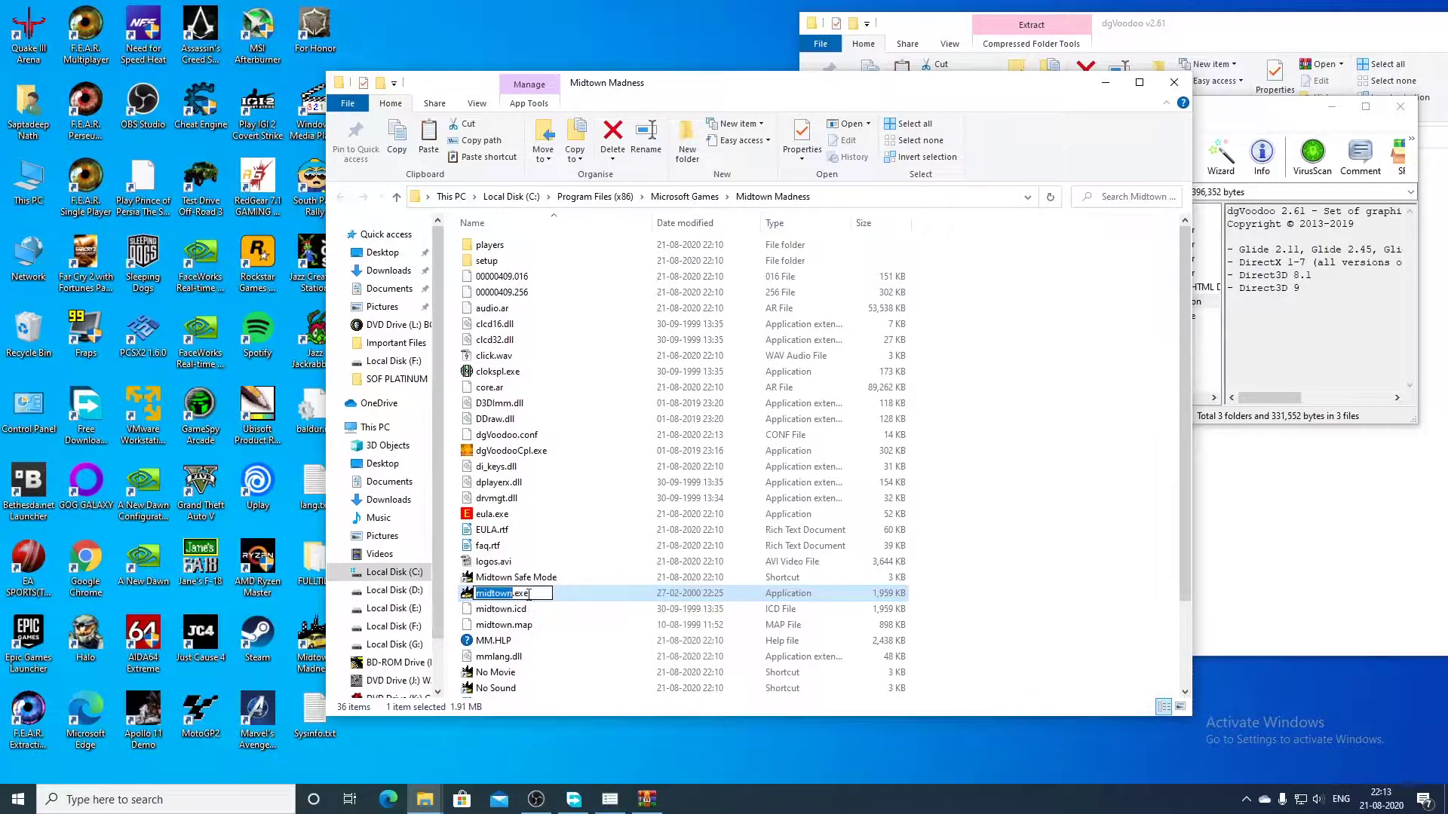
type("M")
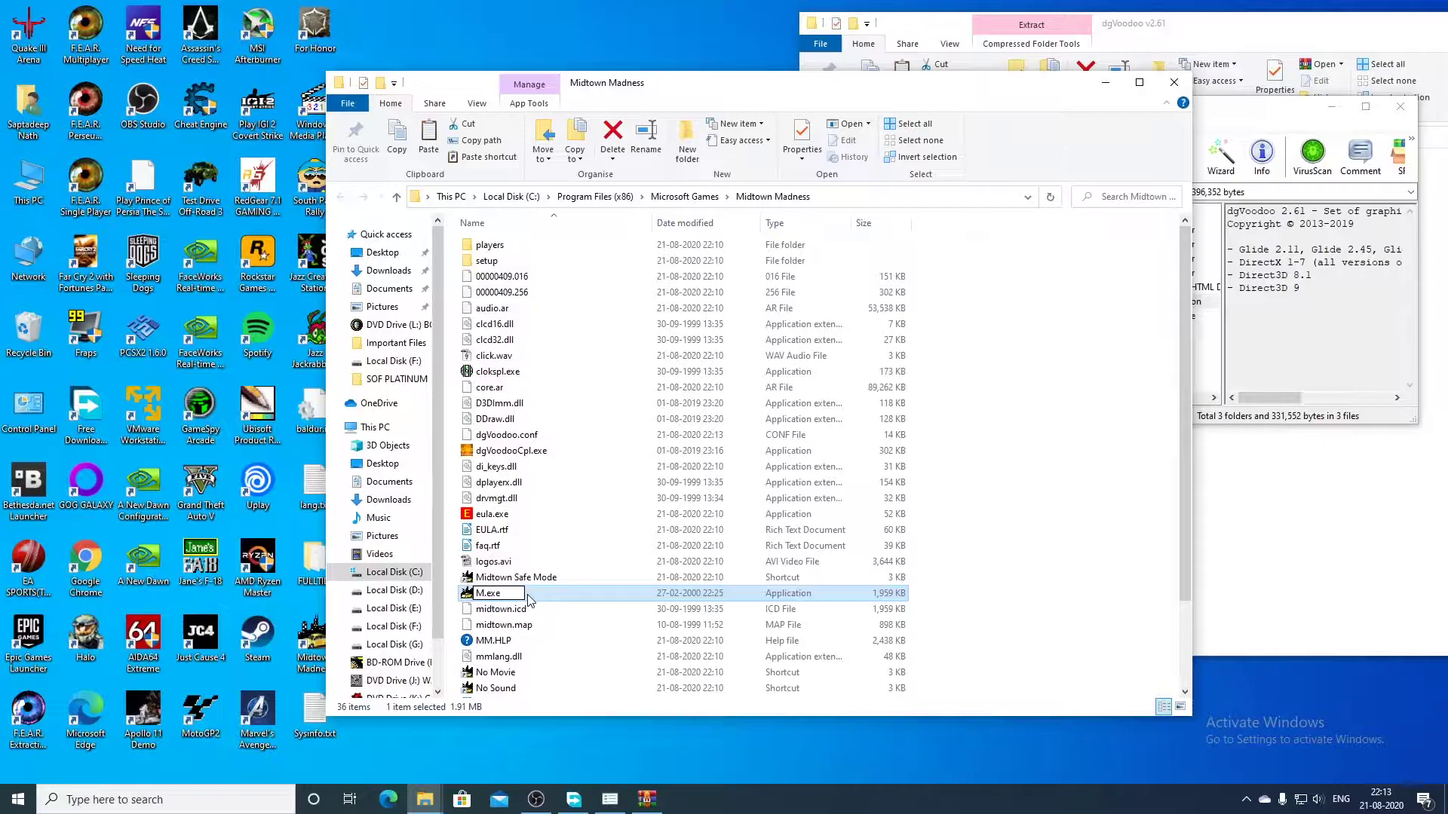
type("idtown")
type("Madness")
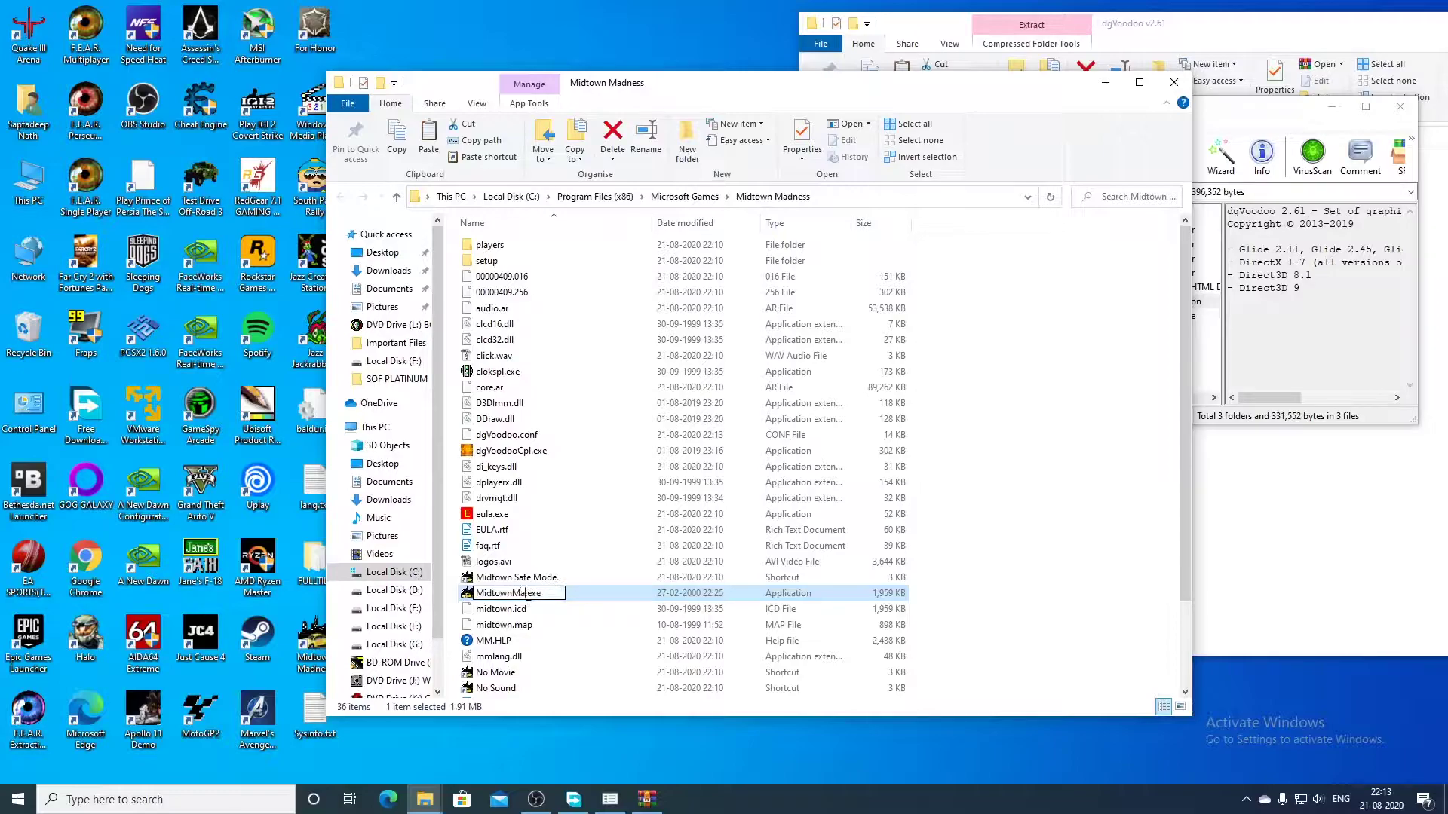
key("Return")
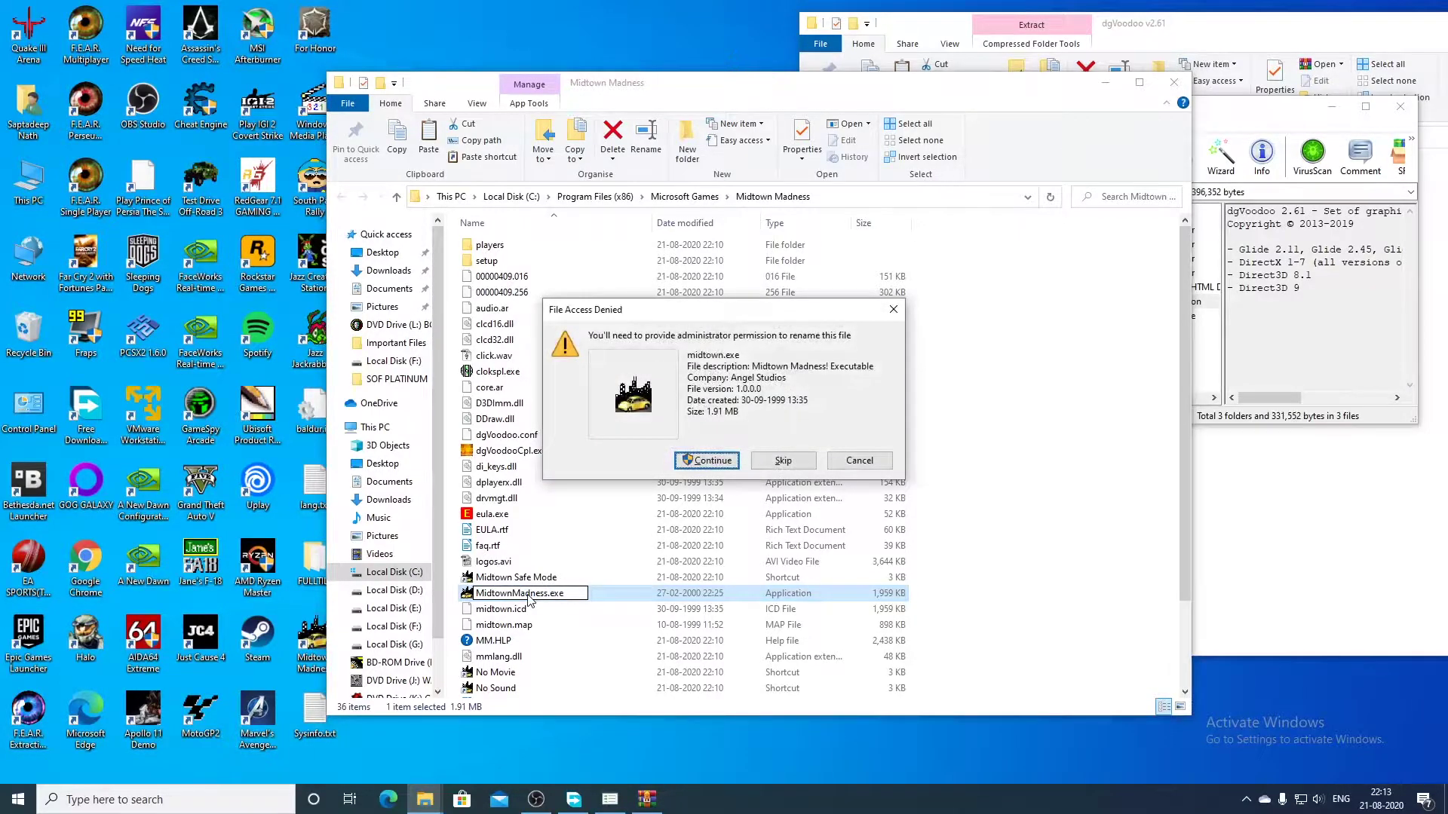
key("Return")
Step: Show the folder as large icons, then launch MidtownMadness.exe and start accelerator card detection
scroll(577, 594, "up", 2, "ctrl")
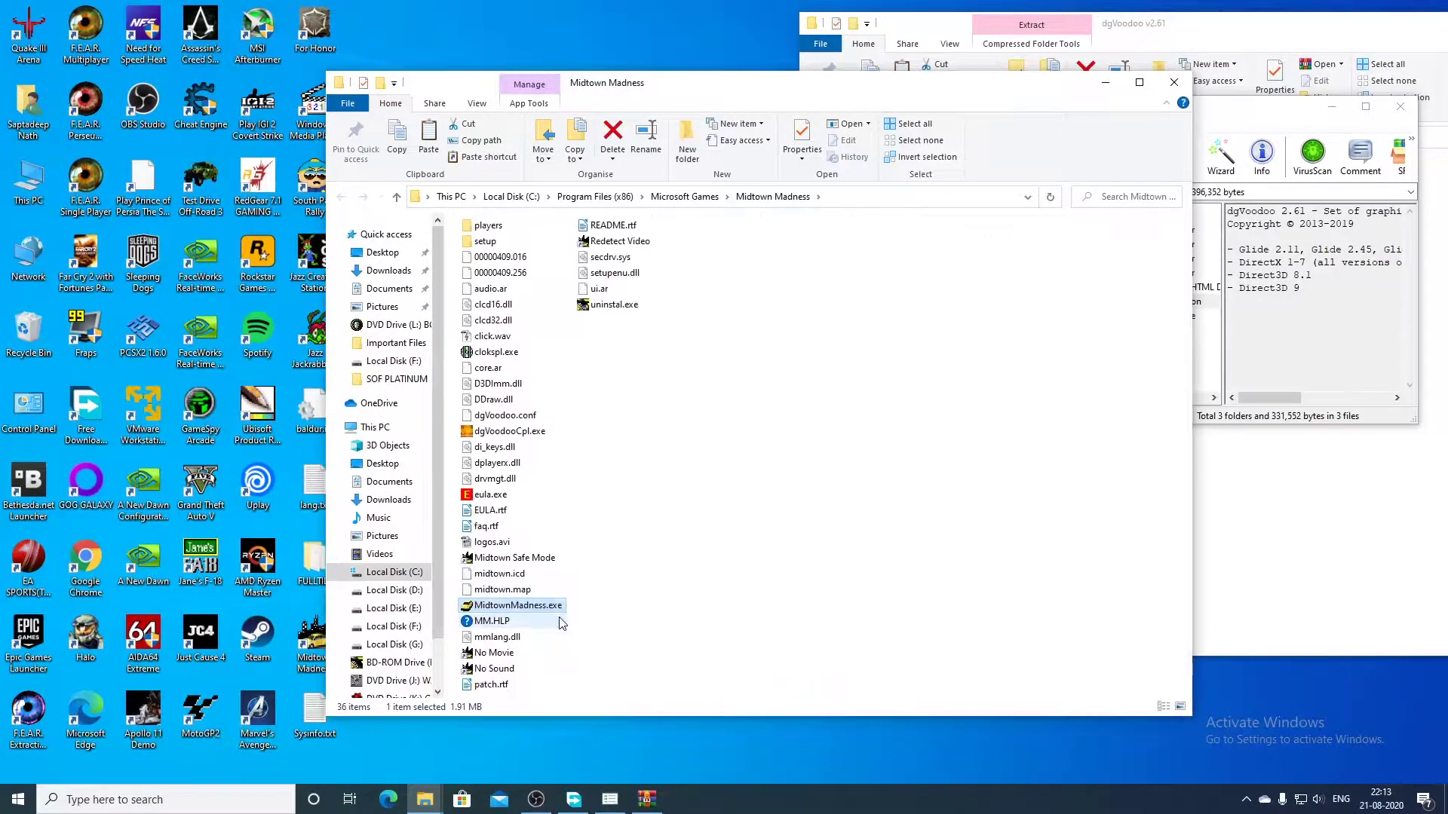
scroll(554, 473, "up", 1, "ctrl")
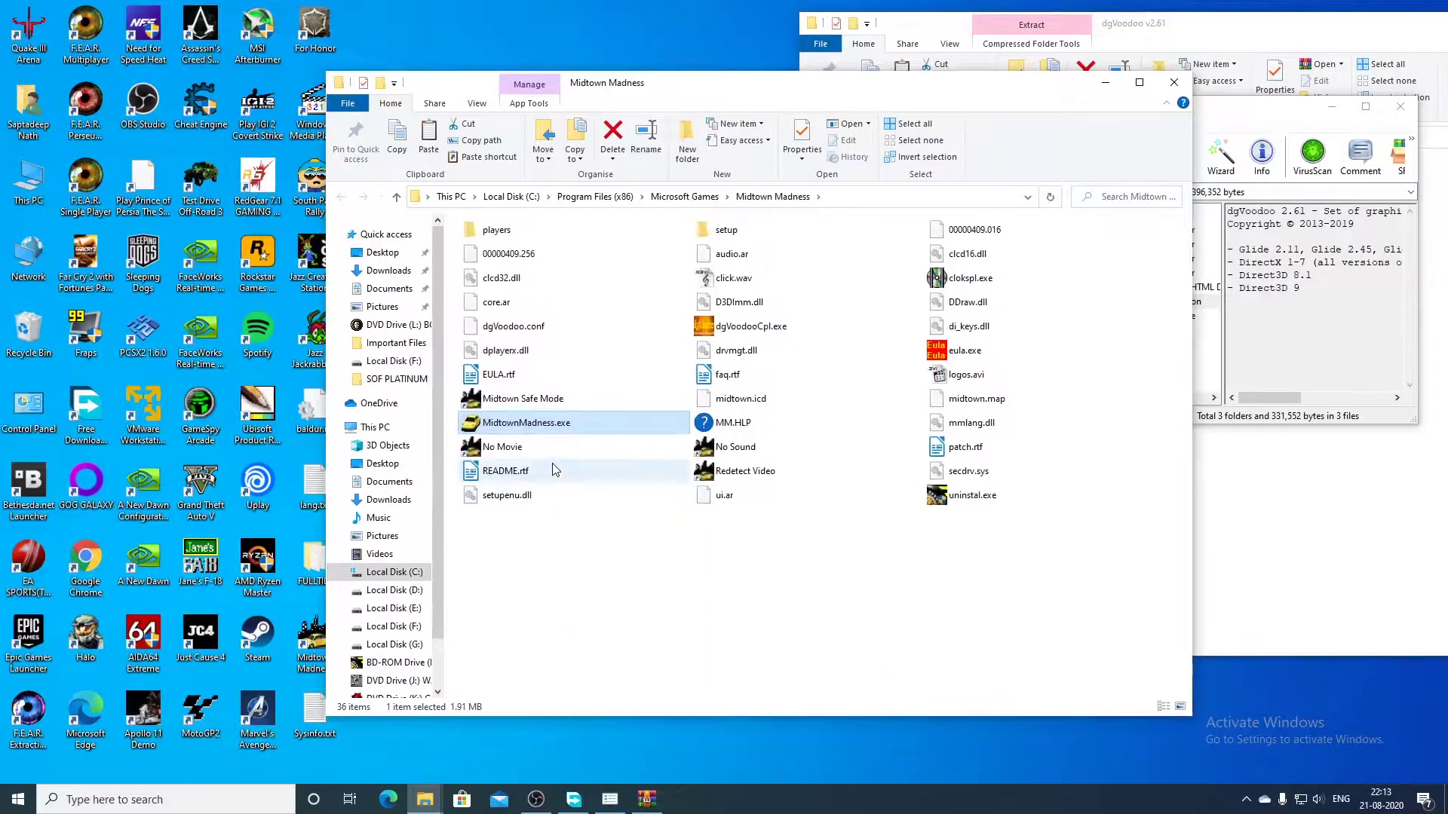
double_click(754, 504)
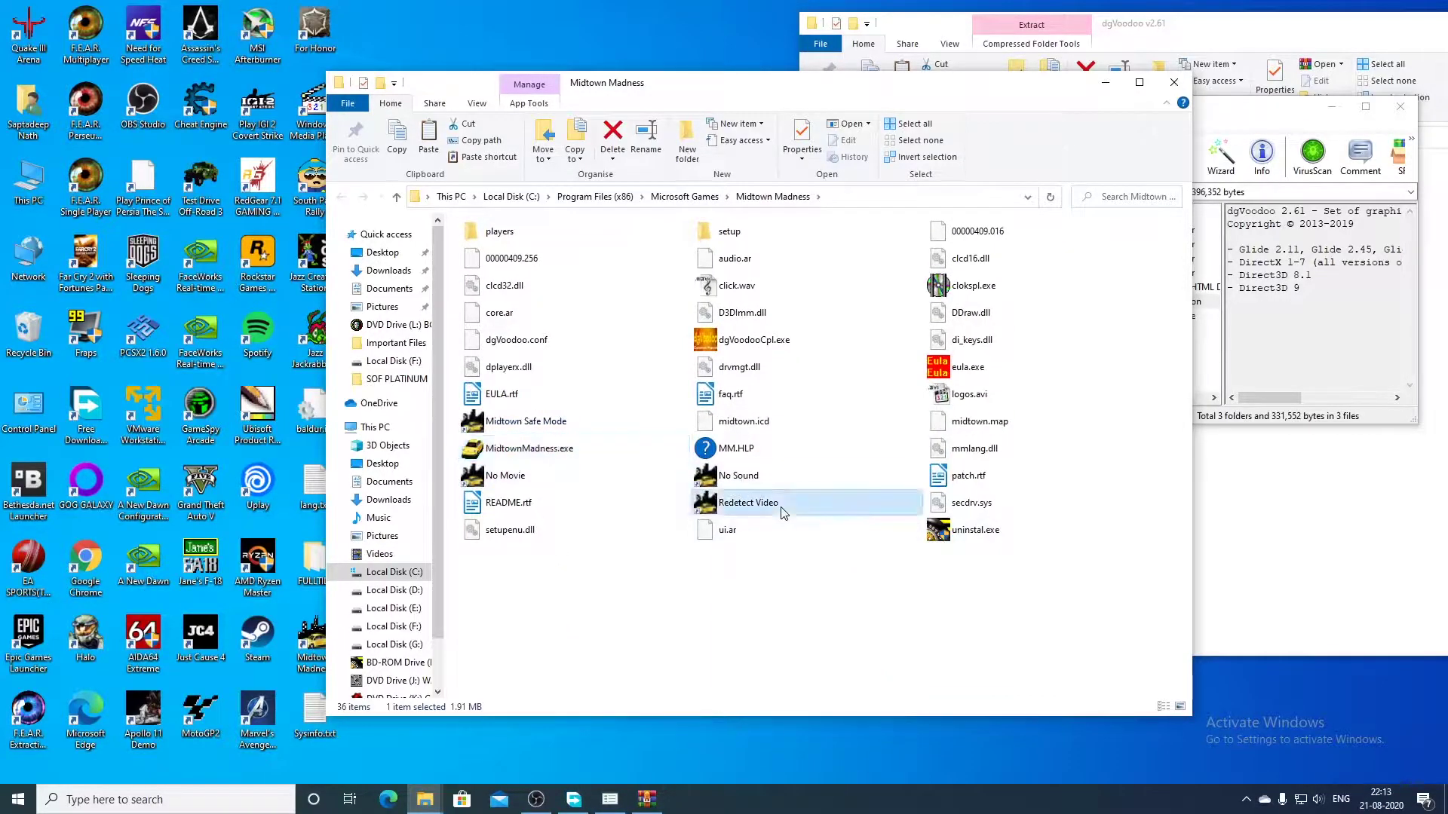
left_click(828, 447)
double_click(528, 448)
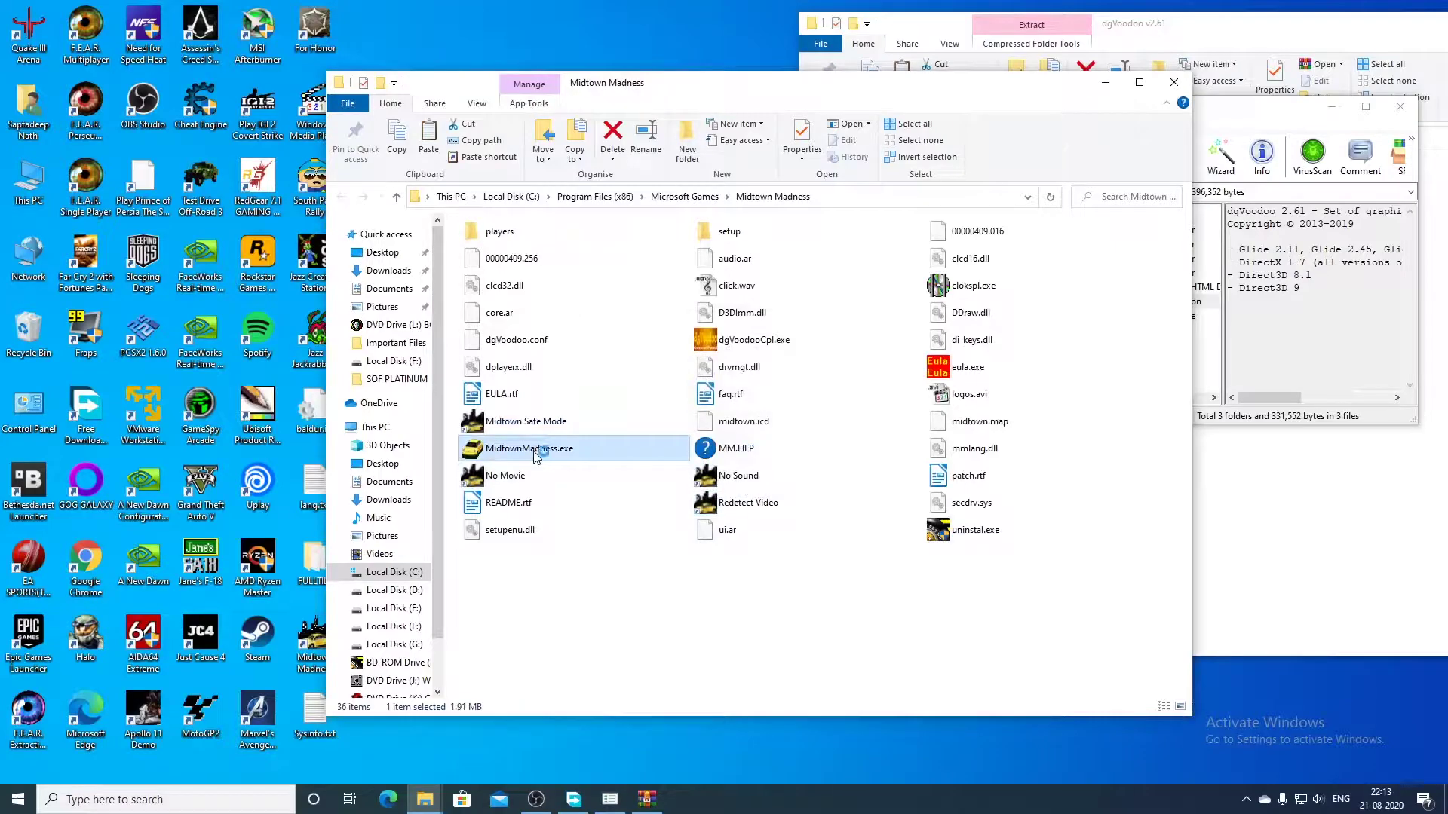
left_click(844, 452)
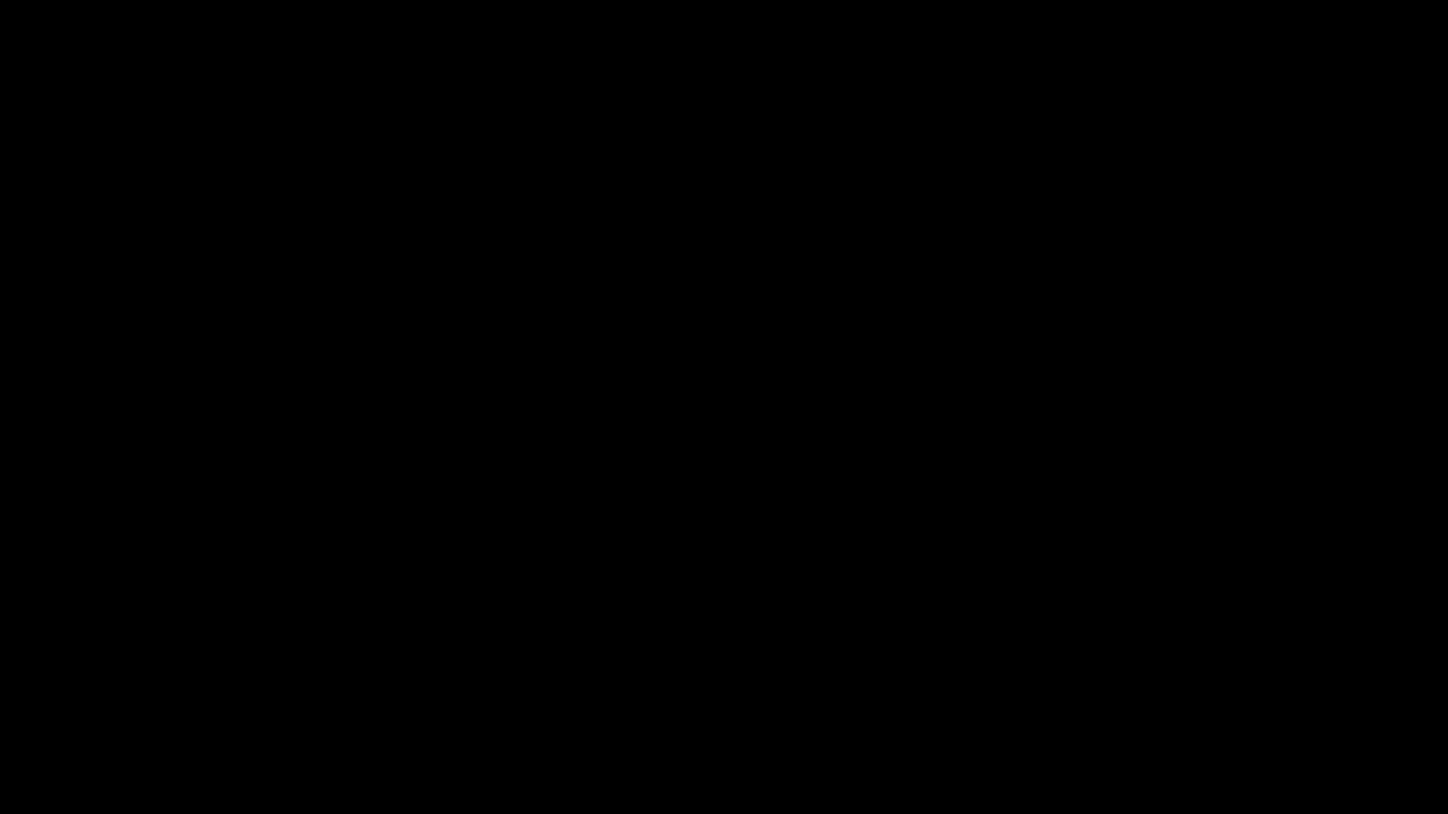